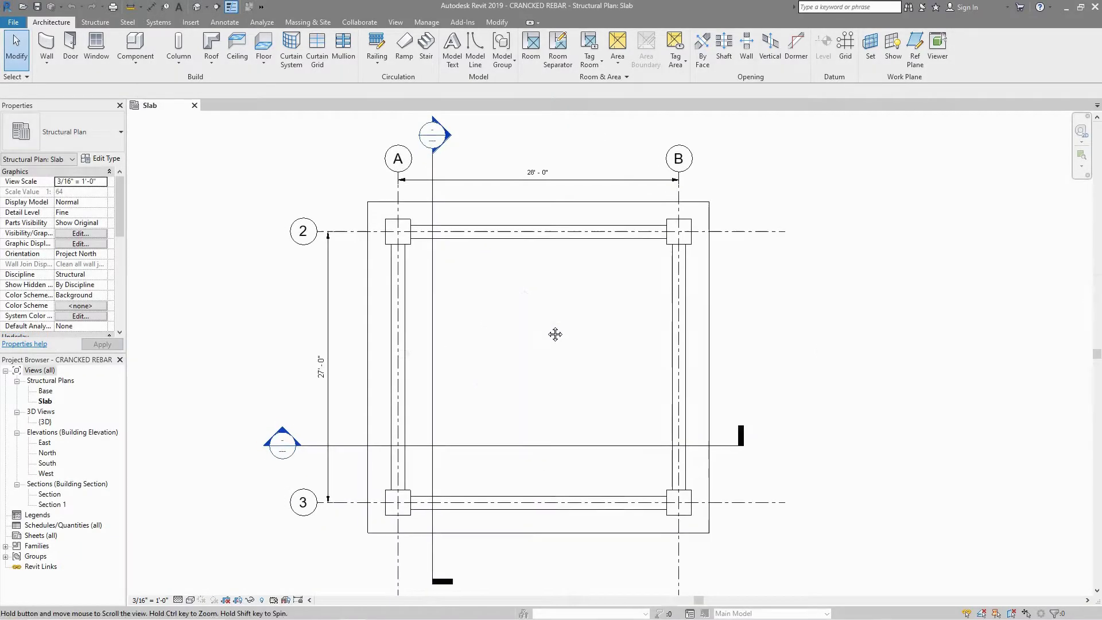
# Inspect the slab model in Section, Section 1 and an orbited 3D view, returning to Section 1
pyautogui.moveTo(556, 334); pyautogui.dragTo(557, 335, button='middle')
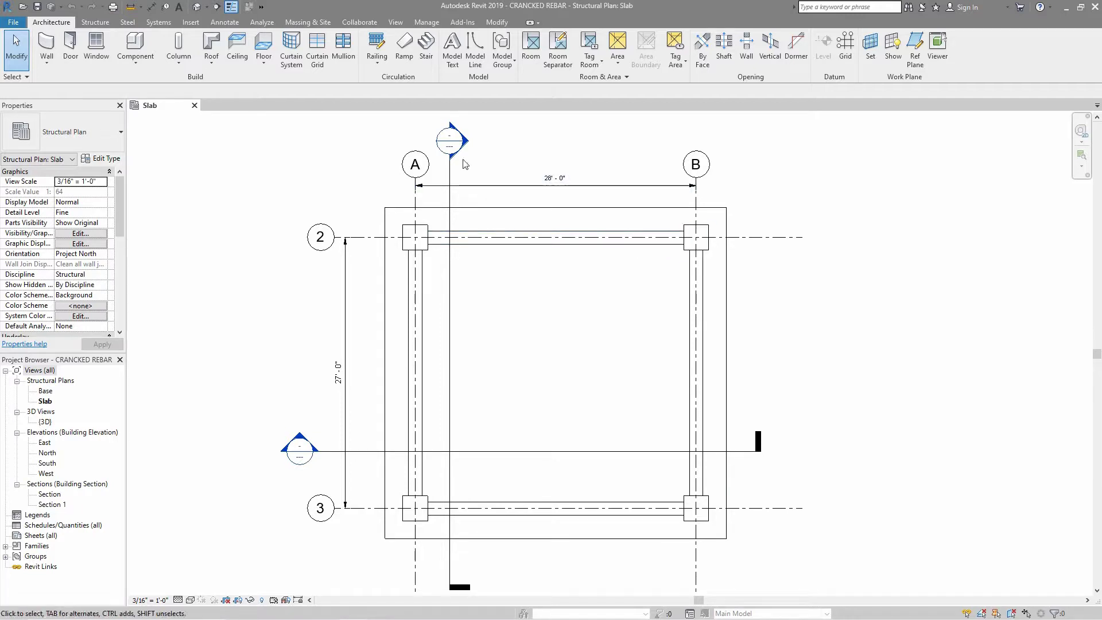
pyautogui.scroll(-3, 573, 345)
pyautogui.scroll(2, 573, 345)
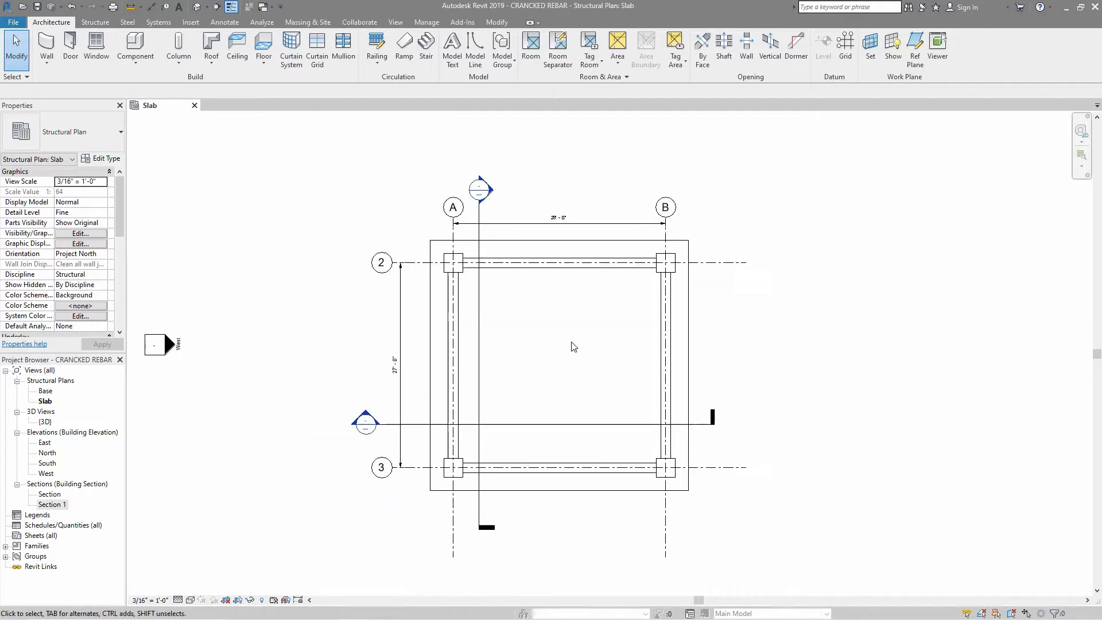
pyautogui.scroll(1, 594, 353)
pyautogui.moveTo(595, 353); pyautogui.dragTo(584, 349, button='middle')
pyautogui.doubleClick(49, 495)
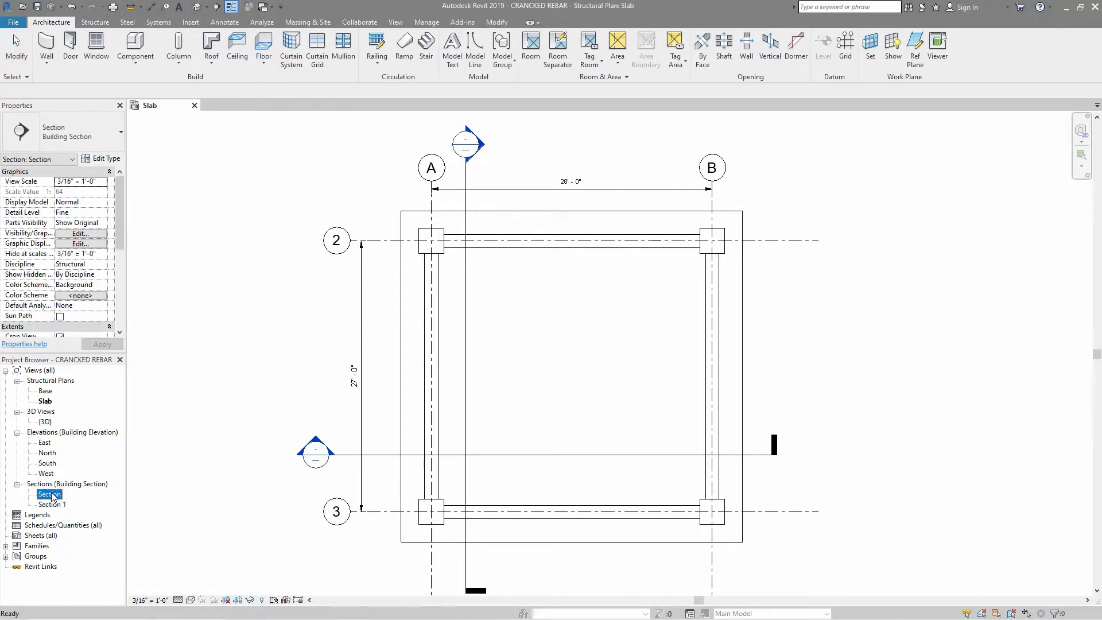
pyautogui.doubleClick(52, 505)
pyautogui.scroll(-3, 590, 425)
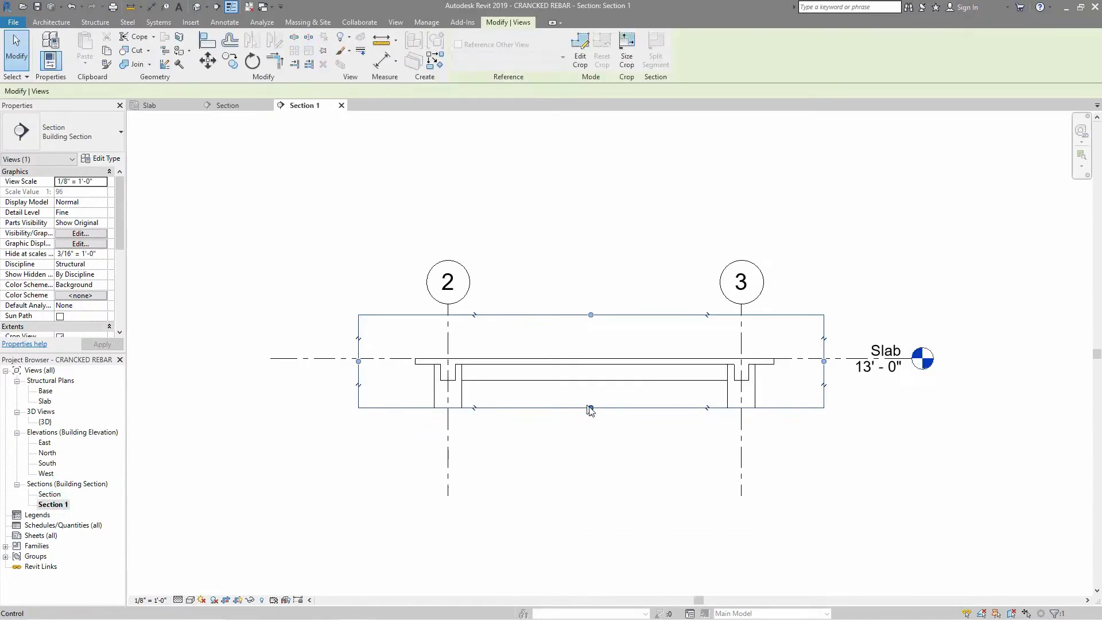
pyautogui.scroll(1, 583, 411)
pyautogui.scroll(1, 583, 410)
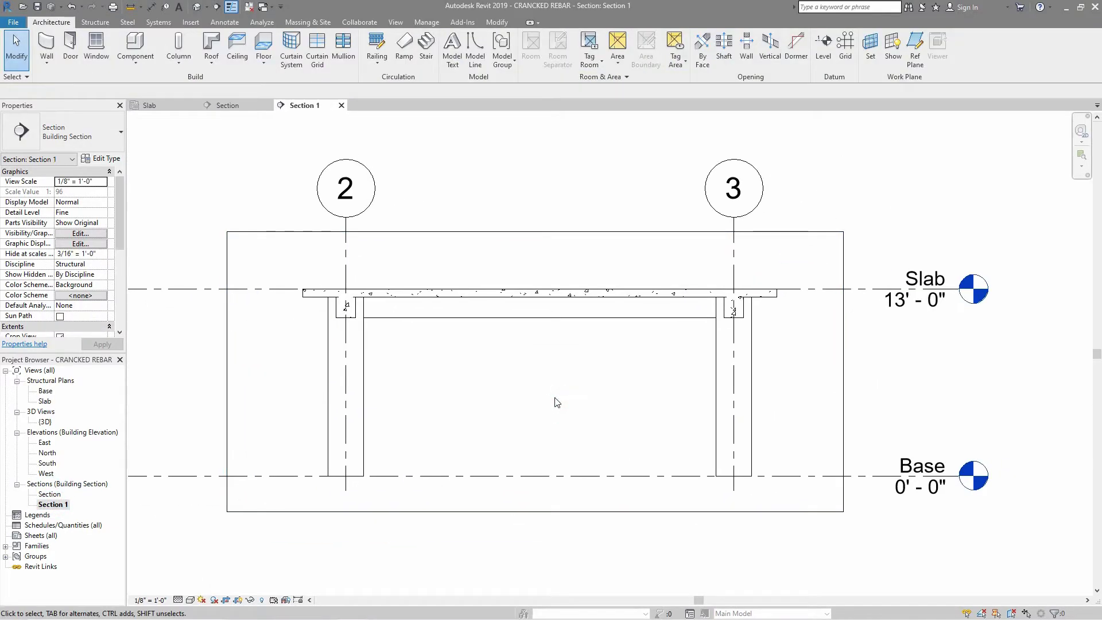
pyautogui.doubleClick(45, 422)
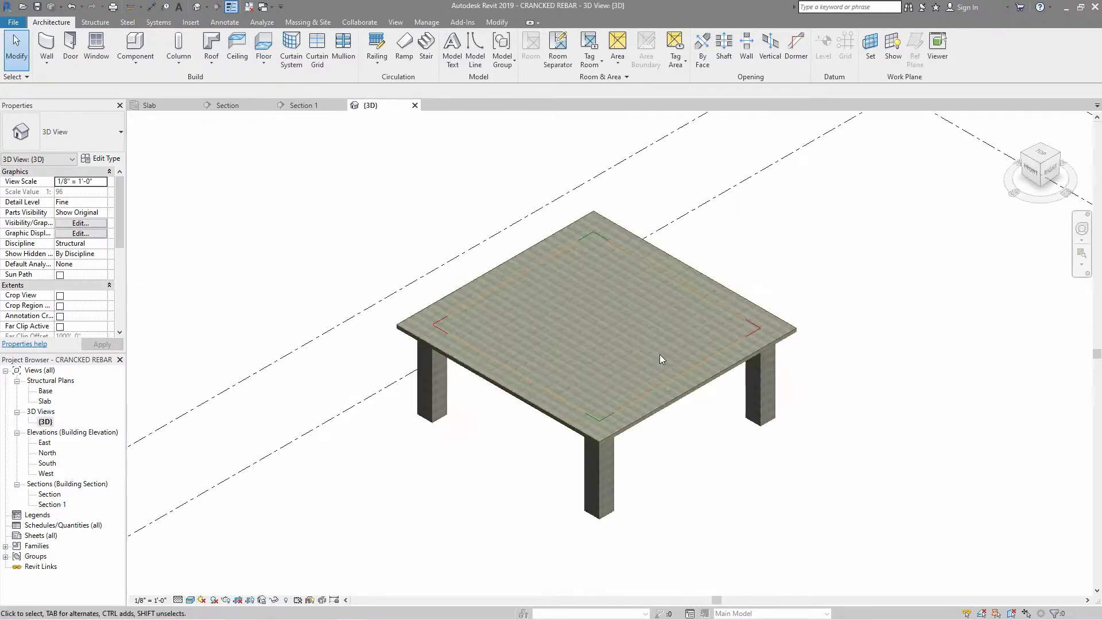
pyautogui.scroll(1, 660, 359)
pyautogui.moveTo(566, 370)
pyautogui.keyDown('shift'); pyautogui.mouseDown(button='middle')
pyautogui.moveTo(673, 187)
pyautogui.moveTo(492, 387)
pyautogui.mouseUp(button='middle'); pyautogui.keyUp('shift')
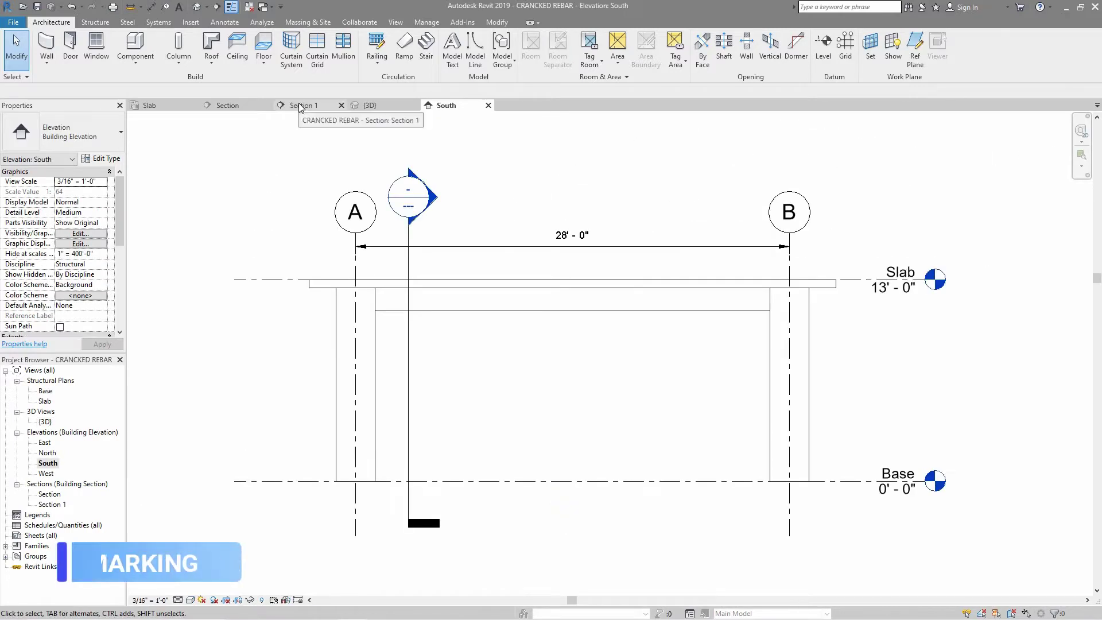
pyautogui.click(300, 106)
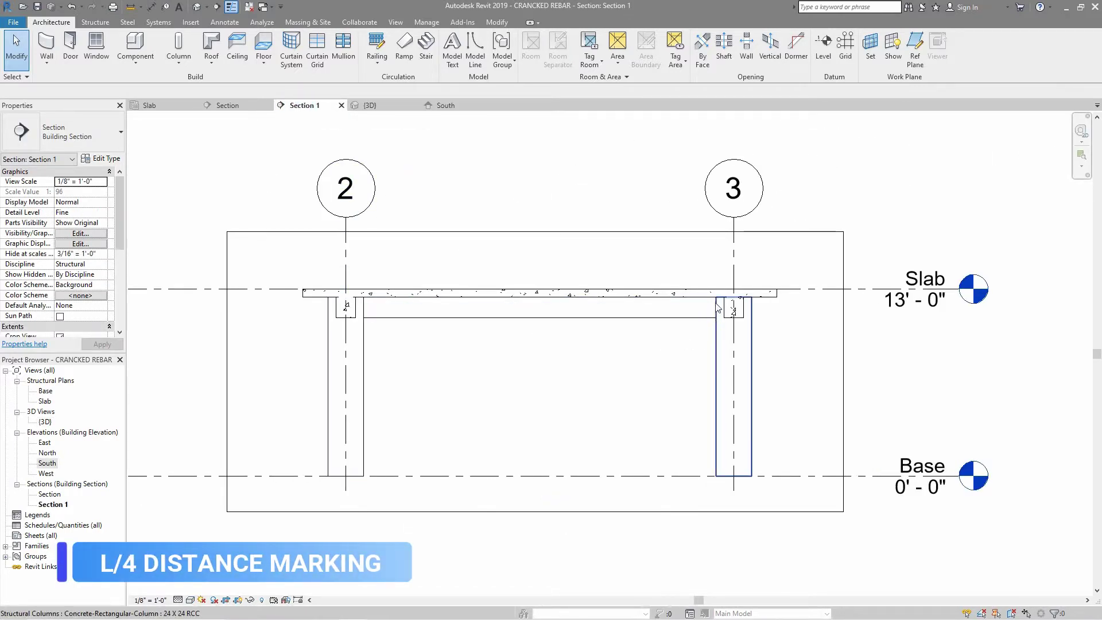
# Place two vertical detail lines with Pick Lines, offset 7' from the columns
pyautogui.click(221, 22)
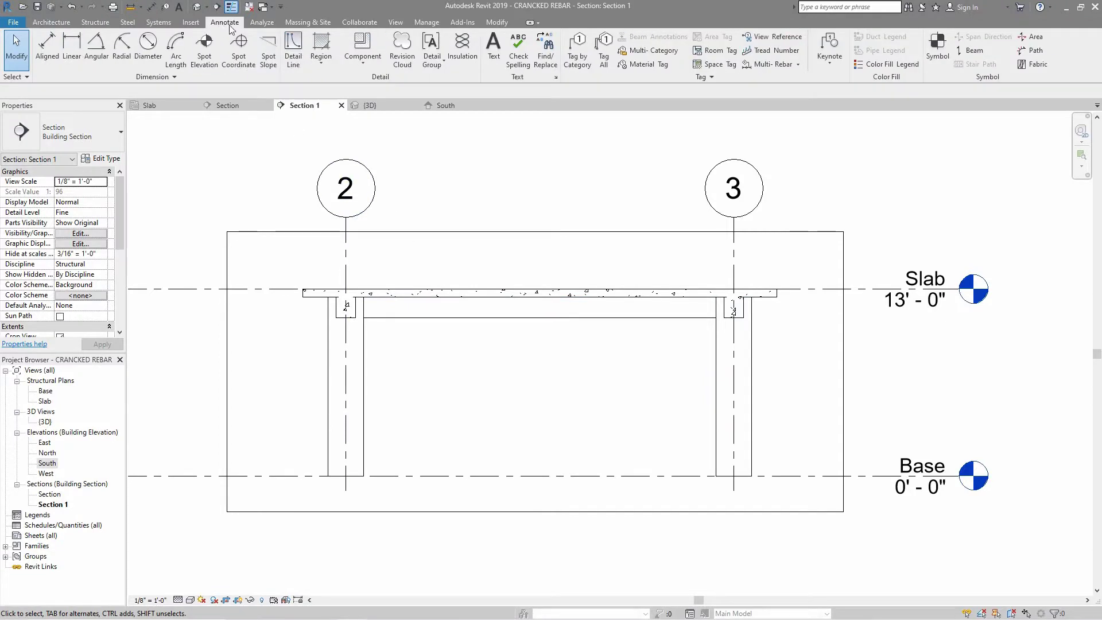
pyautogui.click(294, 51)
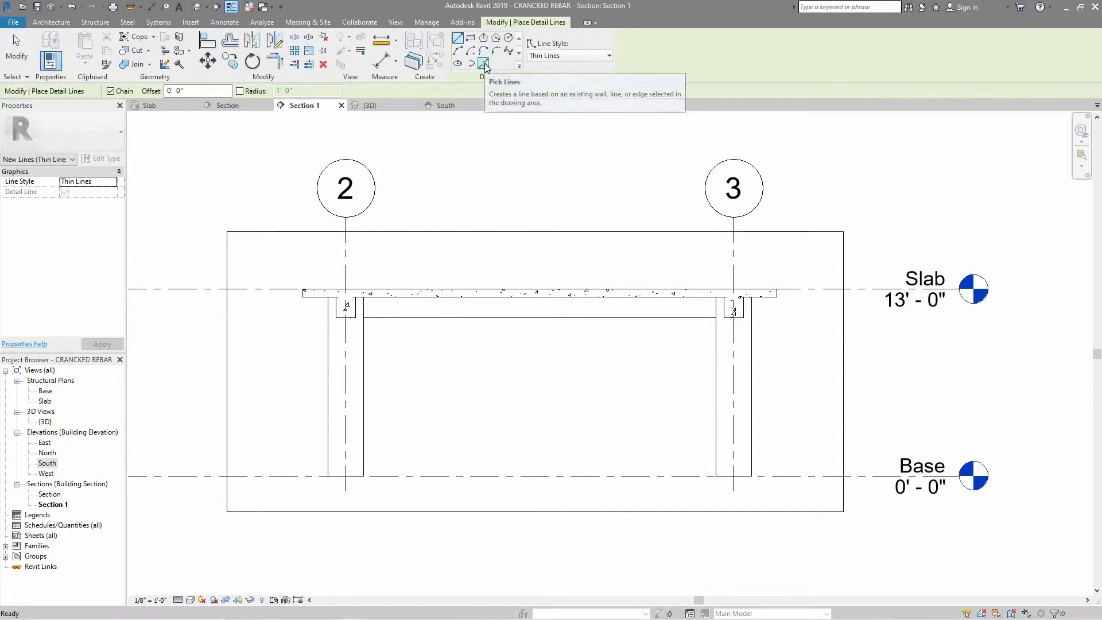
pyautogui.click(484, 64)
pyautogui.write('7')
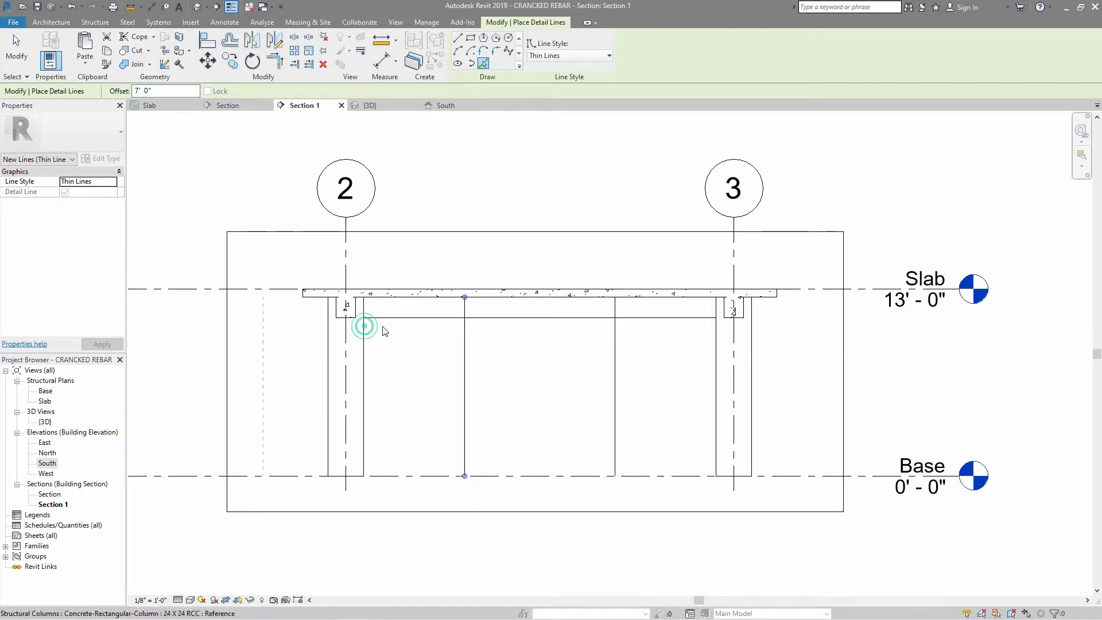
pyautogui.press('Escape')
pyautogui.press('Escape')
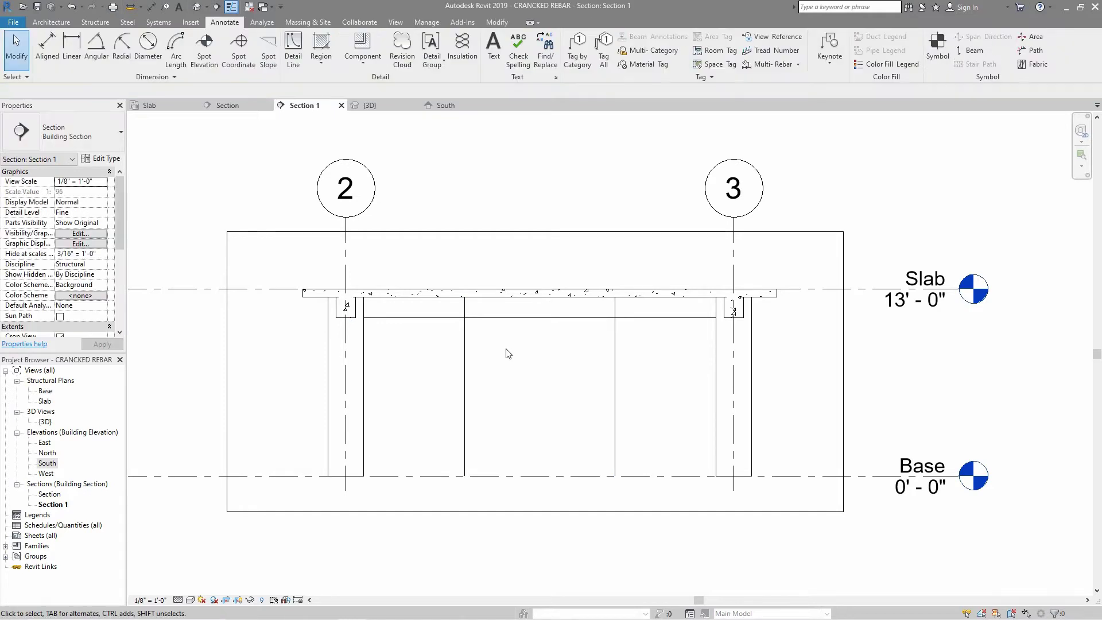
# Extend both detail lines upward above the slab
pyautogui.click(466, 344)
pyautogui.moveTo(465, 296); pyautogui.dragTo(466, 261)
pyautogui.press('Escape')
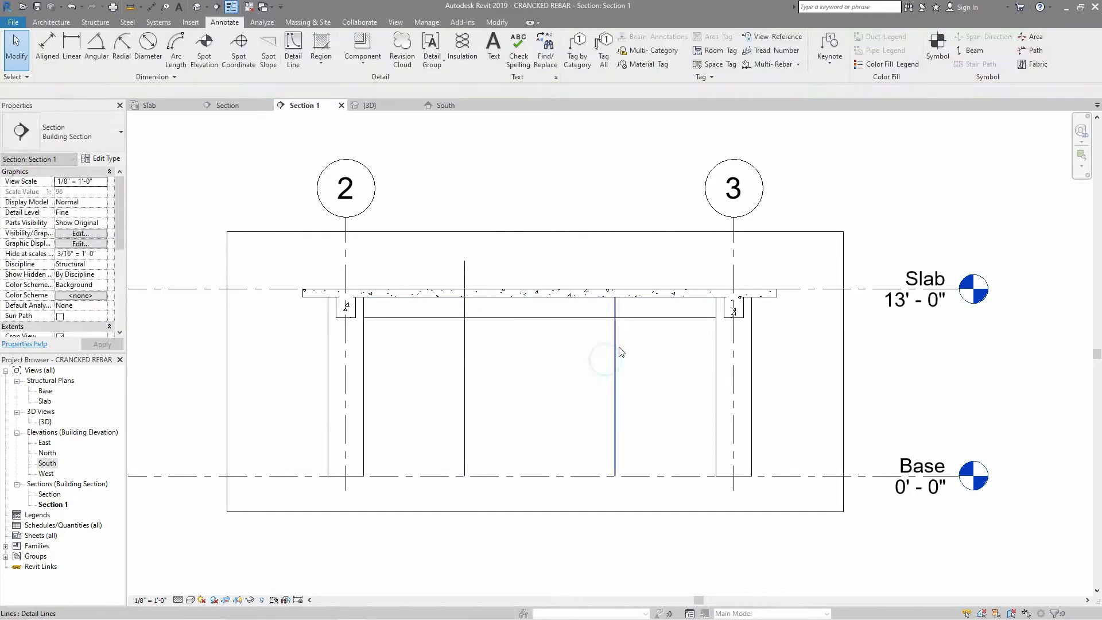
pyautogui.click(616, 351)
pyautogui.moveTo(615, 297); pyautogui.dragTo(615, 268)
pyautogui.press('Escape')
pyautogui.scroll(2, 536, 286)
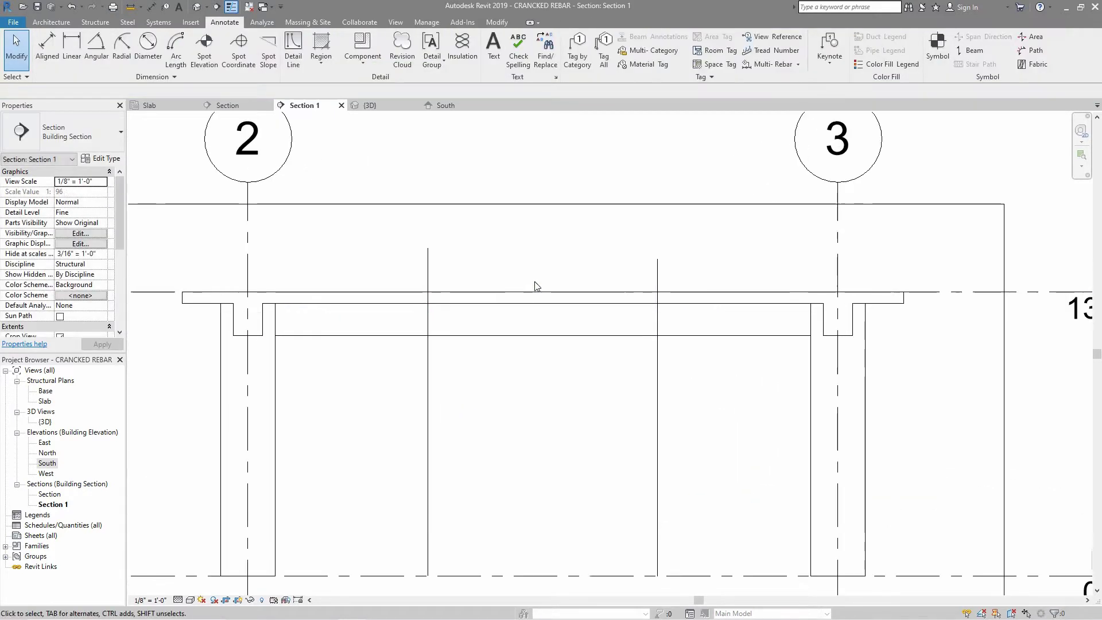
pyautogui.click(500, 378)
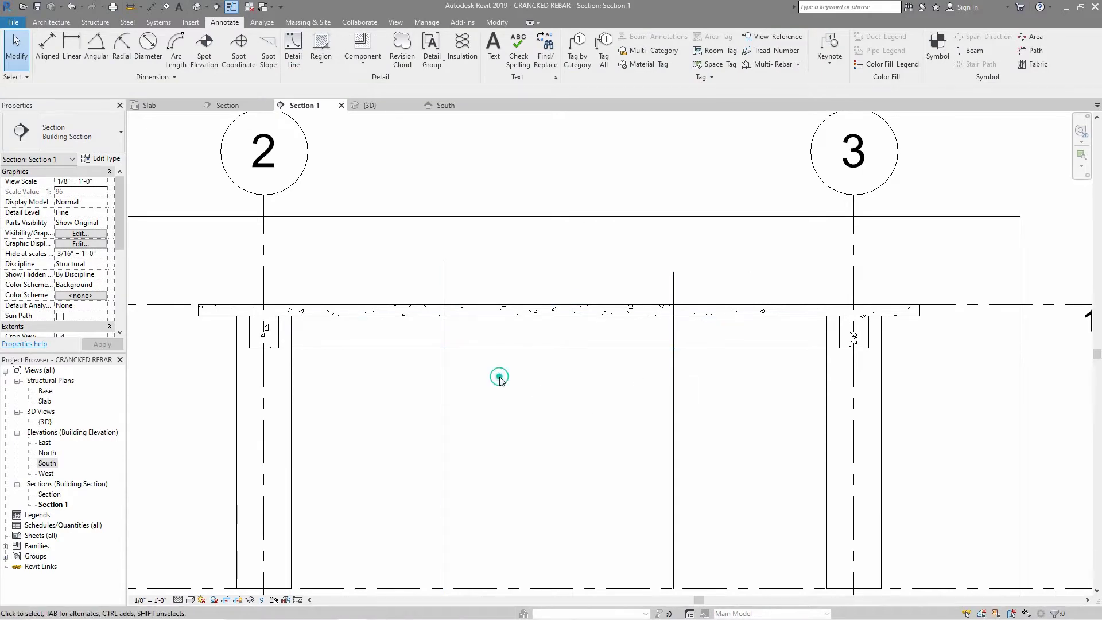
# In the Section view, start rebar placement, dismiss the hook notice, and choose Sketch Rebar
pyautogui.click(230, 105)
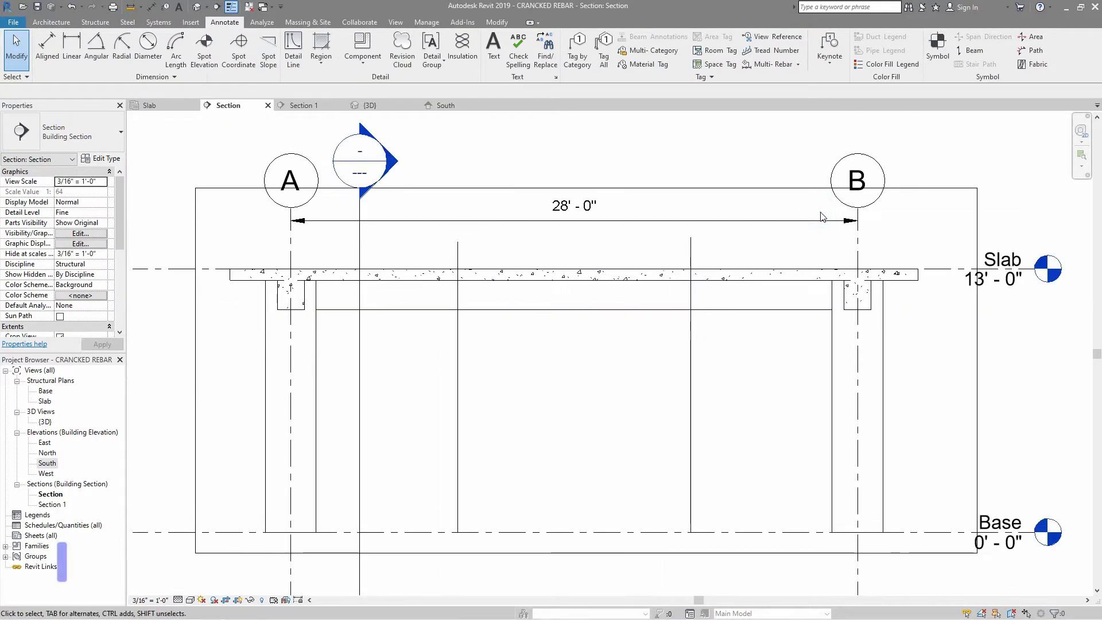
pyautogui.click(96, 22)
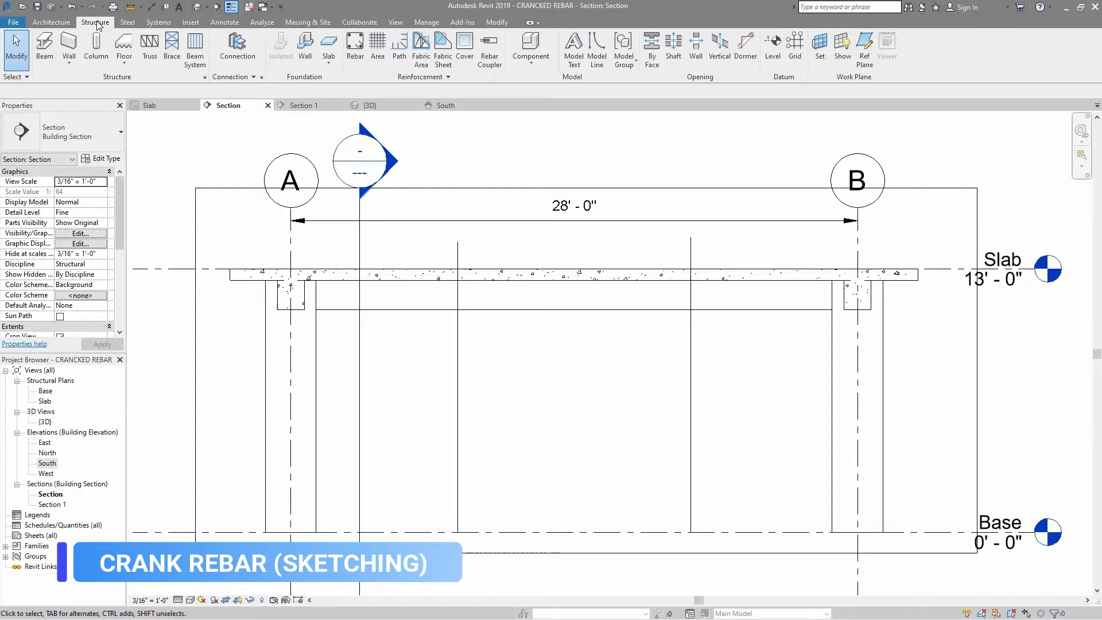
pyautogui.click(358, 61)
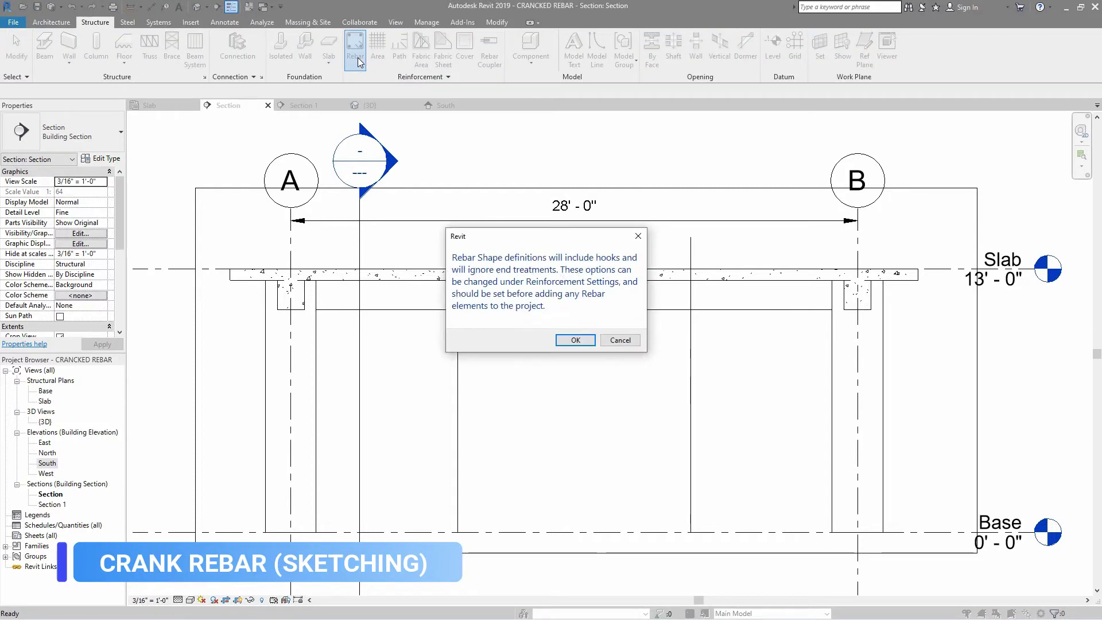
pyautogui.click(582, 345)
pyautogui.scroll(1, 1047, 313)
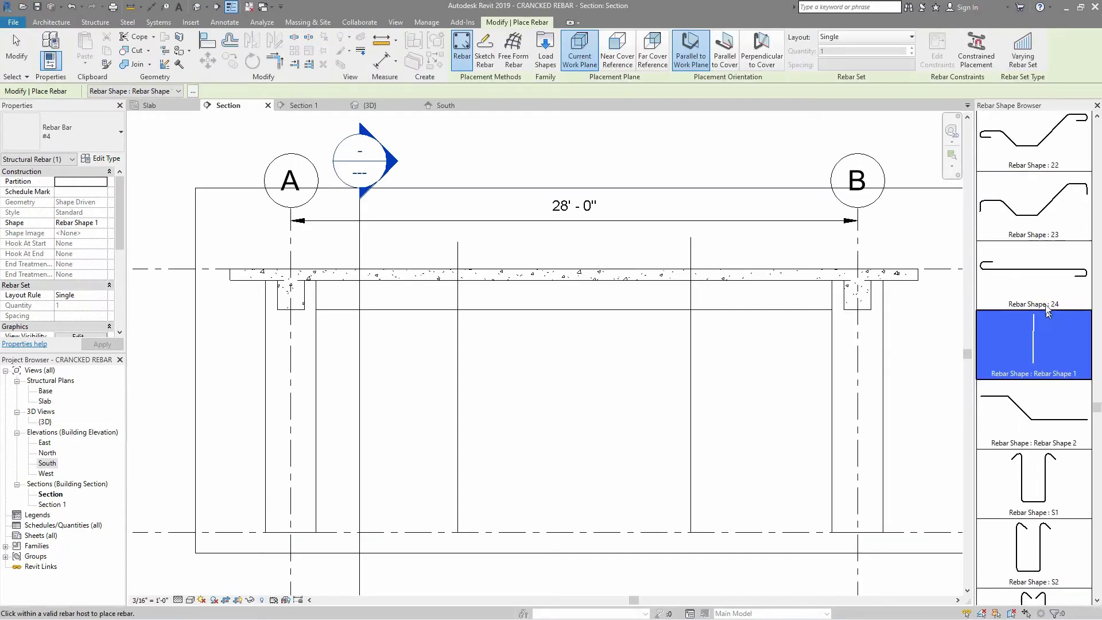
pyautogui.scroll(-3, 1025, 216)
pyautogui.scroll(7, 1041, 360)
pyautogui.scroll(7, 1045, 351)
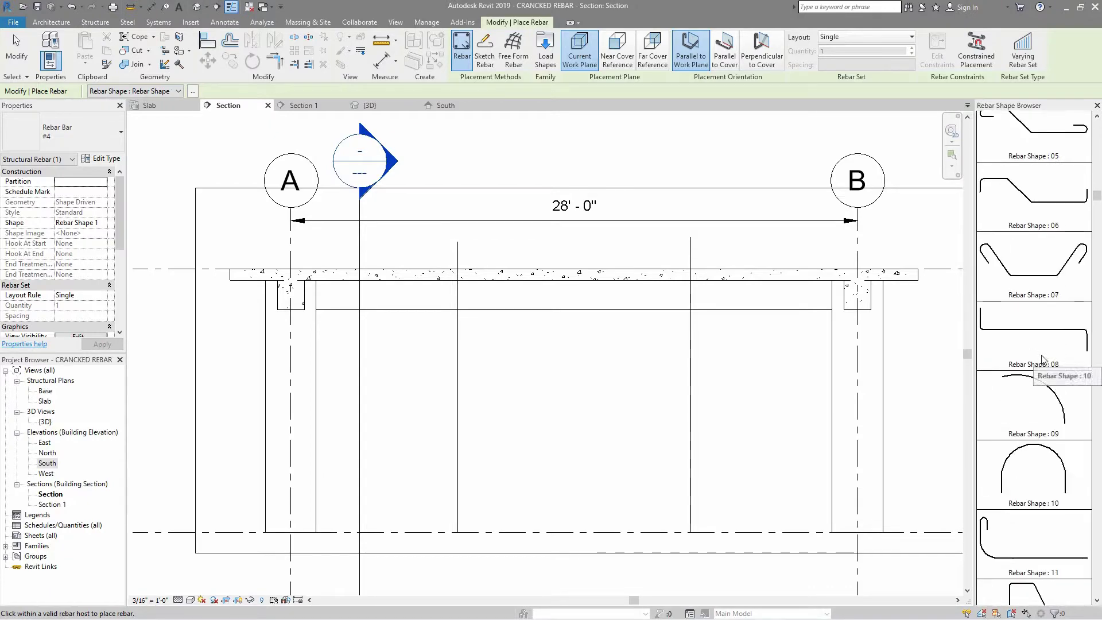
pyautogui.scroll(6, 1049, 289)
pyautogui.scroll(1, 1034, 214)
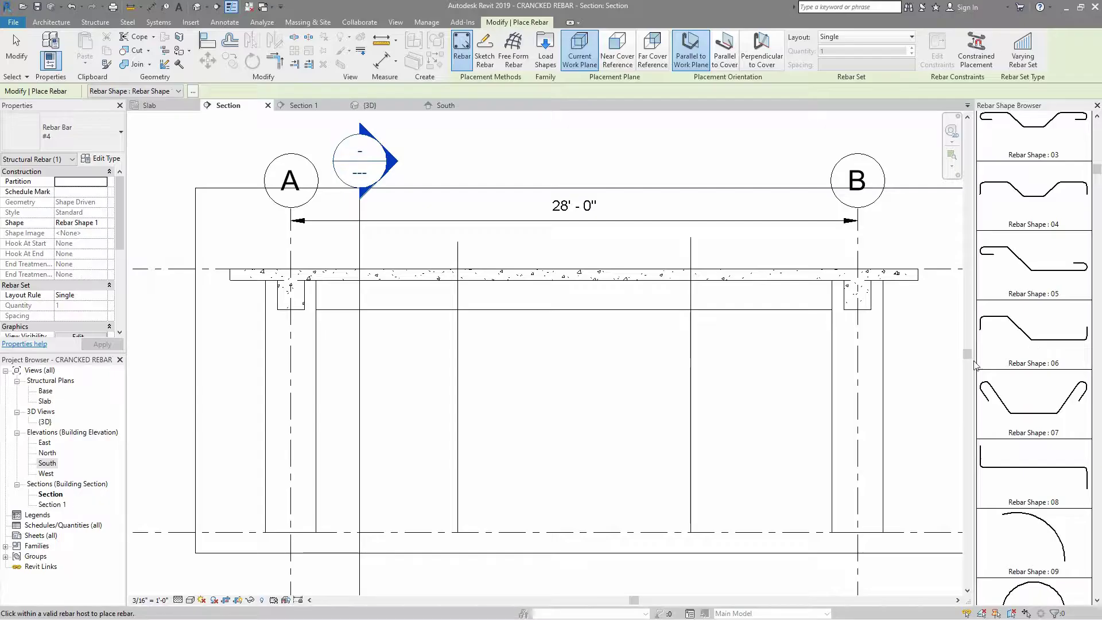
pyautogui.click(486, 58)
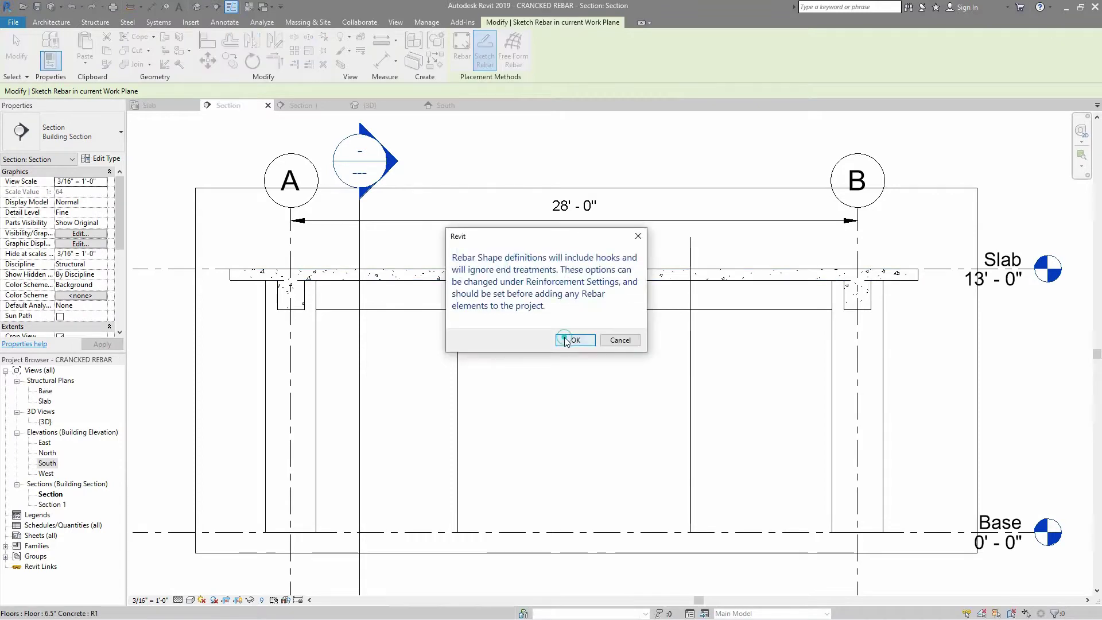
# Sketch a bar with a vertical leg at the slab's right end, a horizontal run and an inclined crank
pyautogui.click(566, 342)
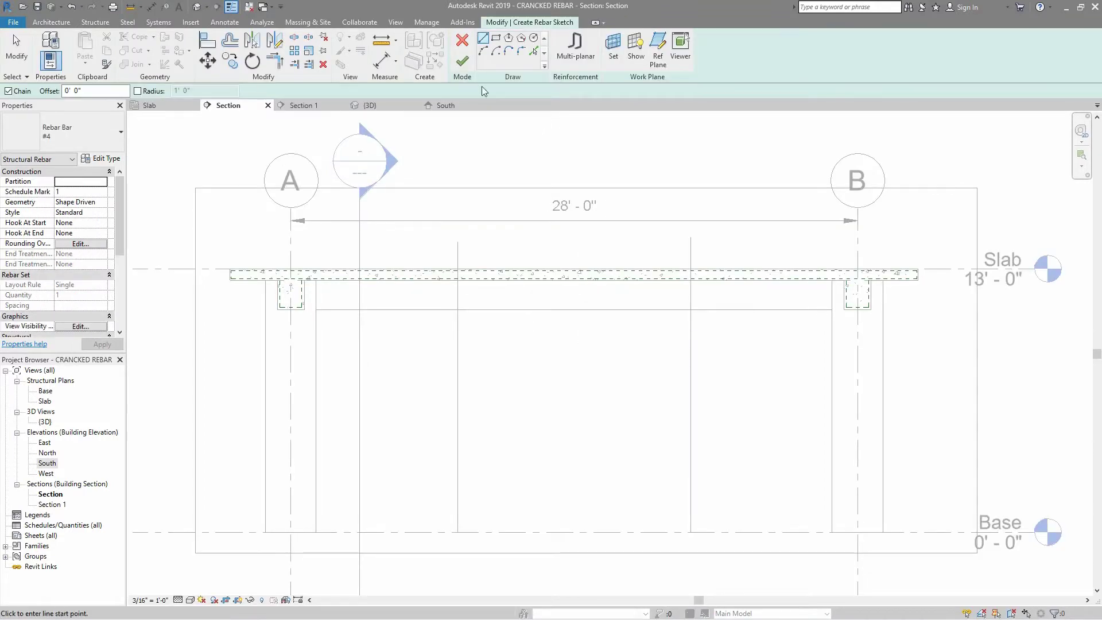
pyautogui.scroll(3, 884, 280)
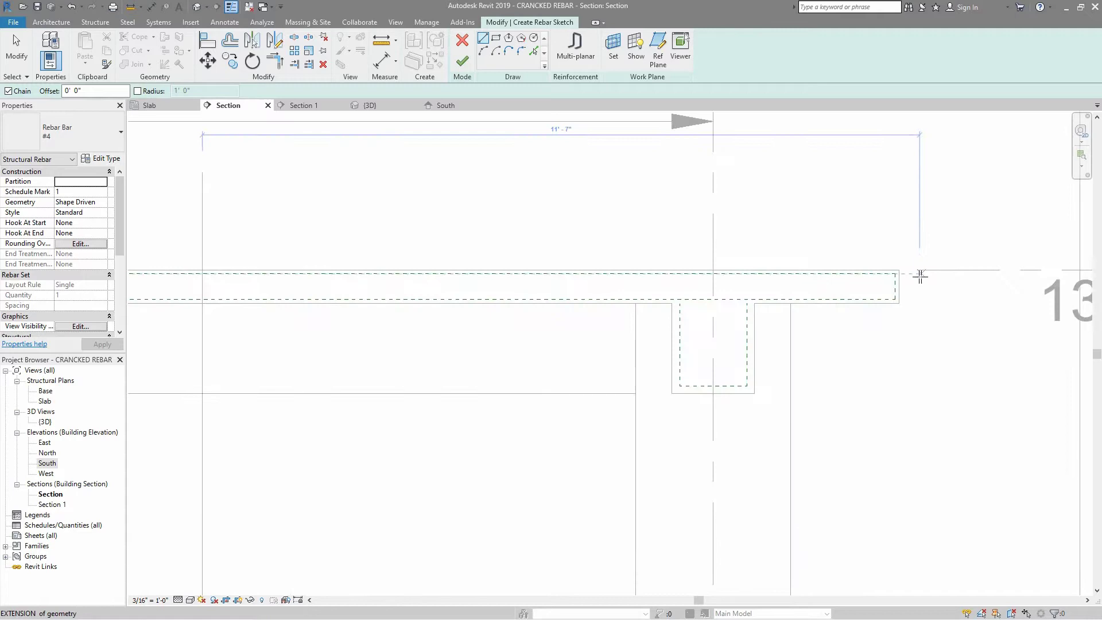
pyautogui.scroll(2, 918, 273)
pyautogui.click(884, 316)
pyautogui.click(884, 258)
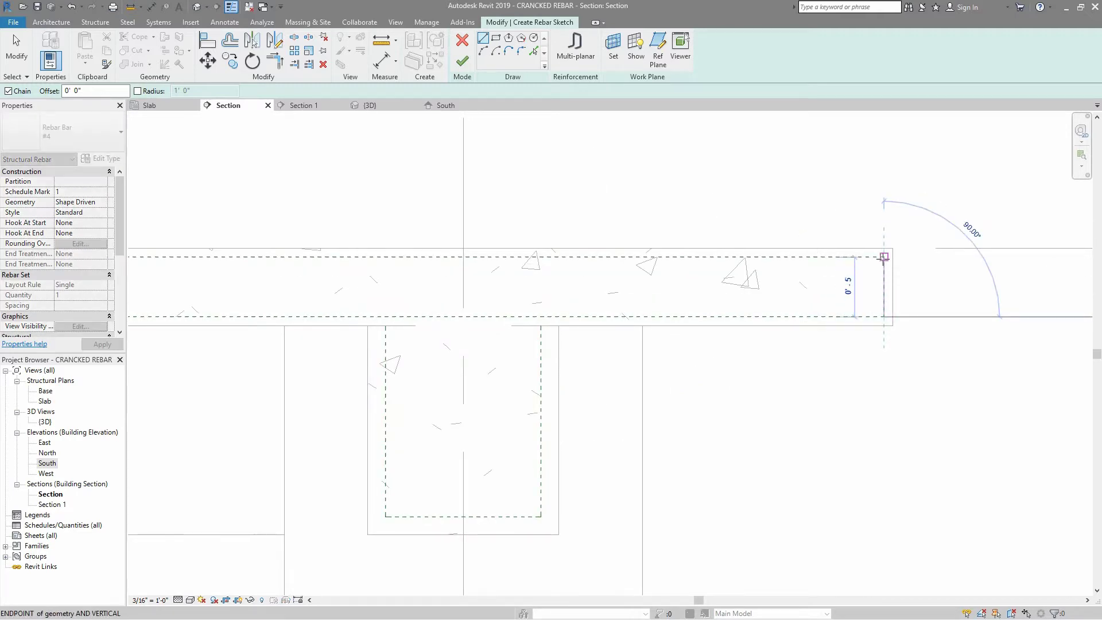
pyautogui.scroll(-2, 884, 256)
pyautogui.scroll(-2, 861, 257)
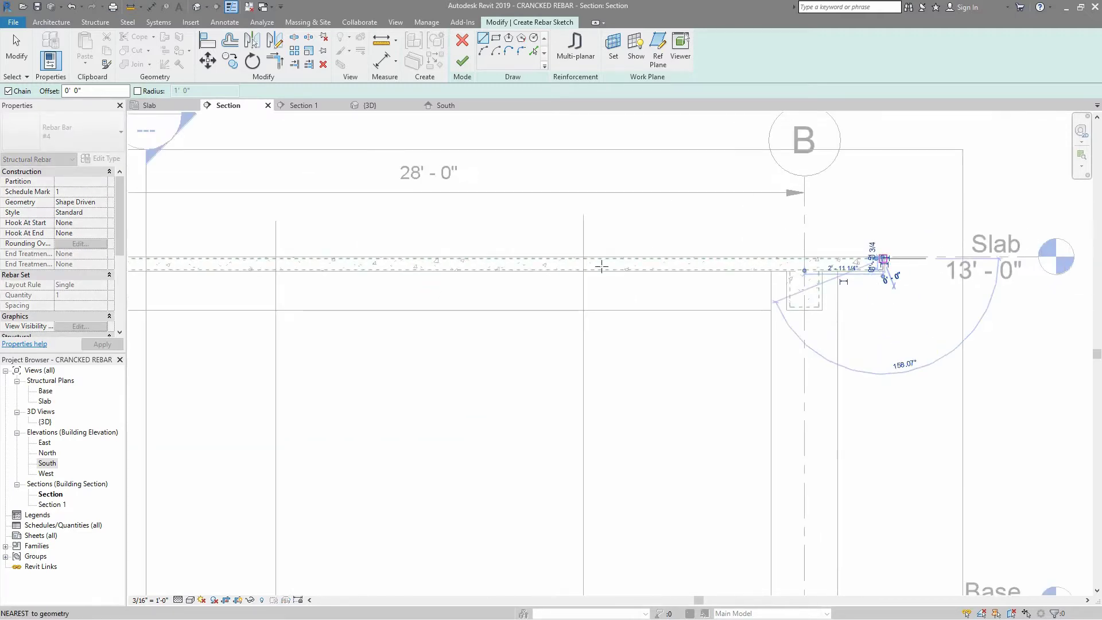
pyautogui.scroll(2, 579, 258)
pyautogui.click(578, 259)
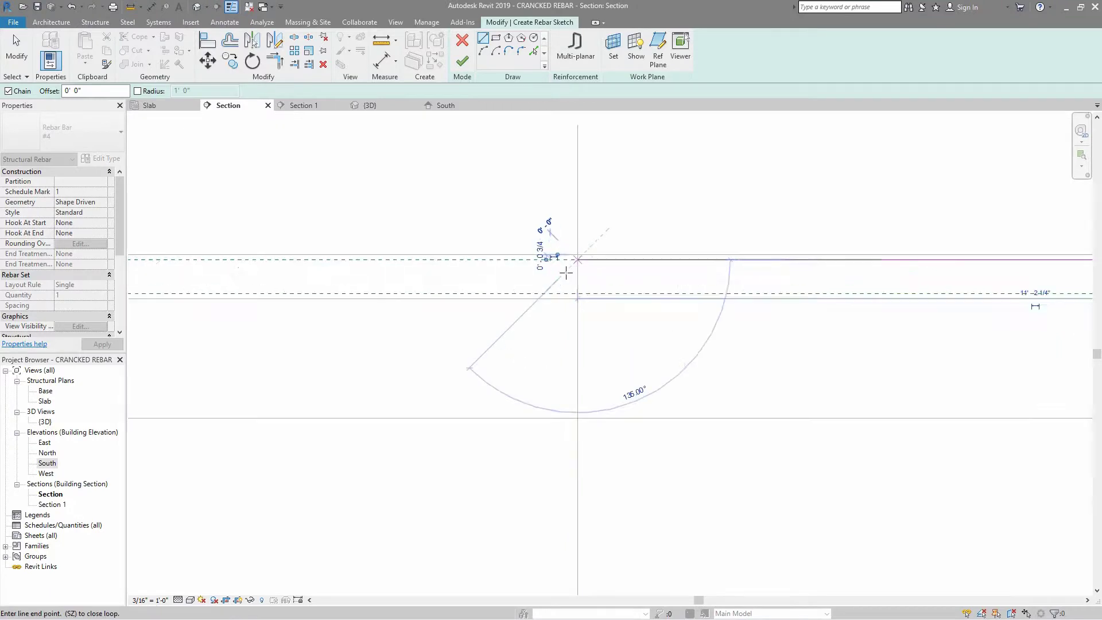
pyautogui.scroll(2, 563, 274)
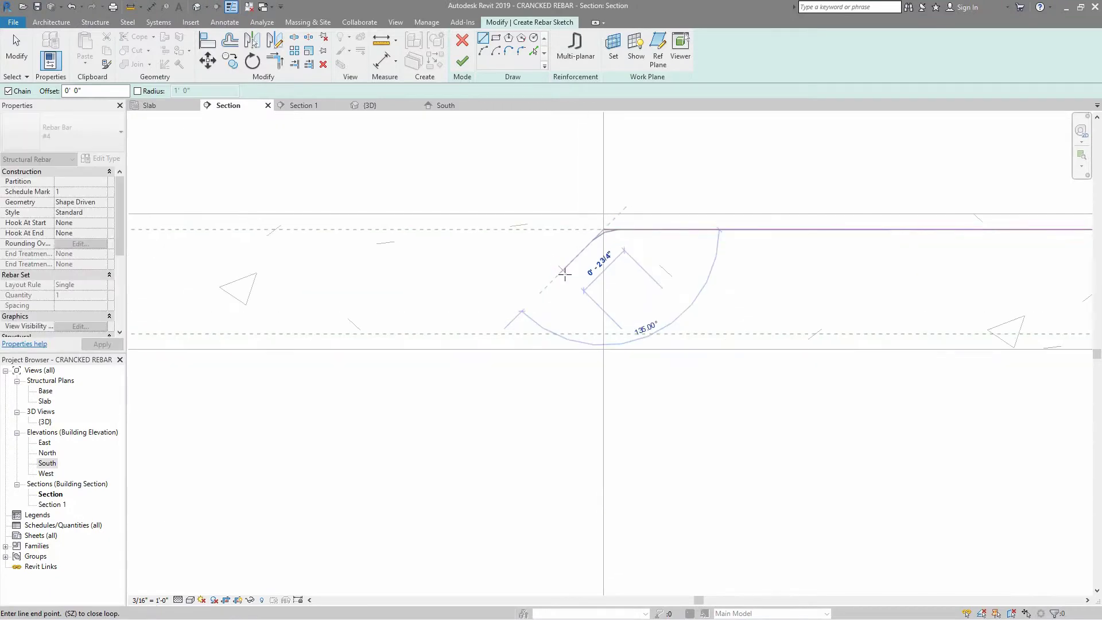
pyautogui.click(496, 332)
pyautogui.scroll(-4, 497, 333)
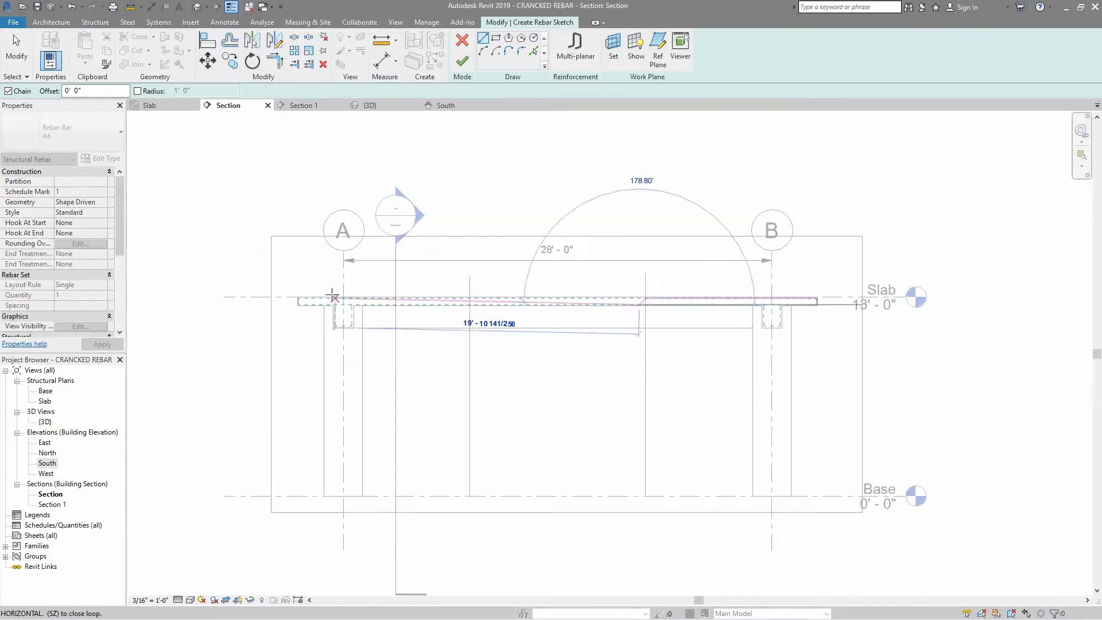
pyautogui.scroll(3, 332, 298)
pyautogui.scroll(1, 328, 310)
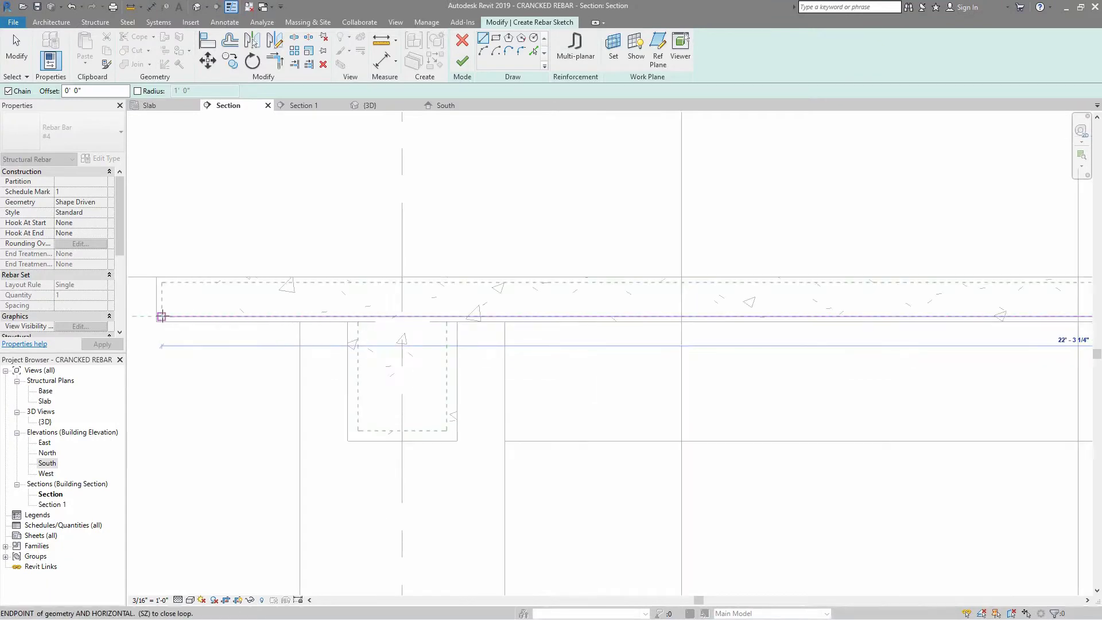
pyautogui.press('Escape')
pyautogui.press('Escape')
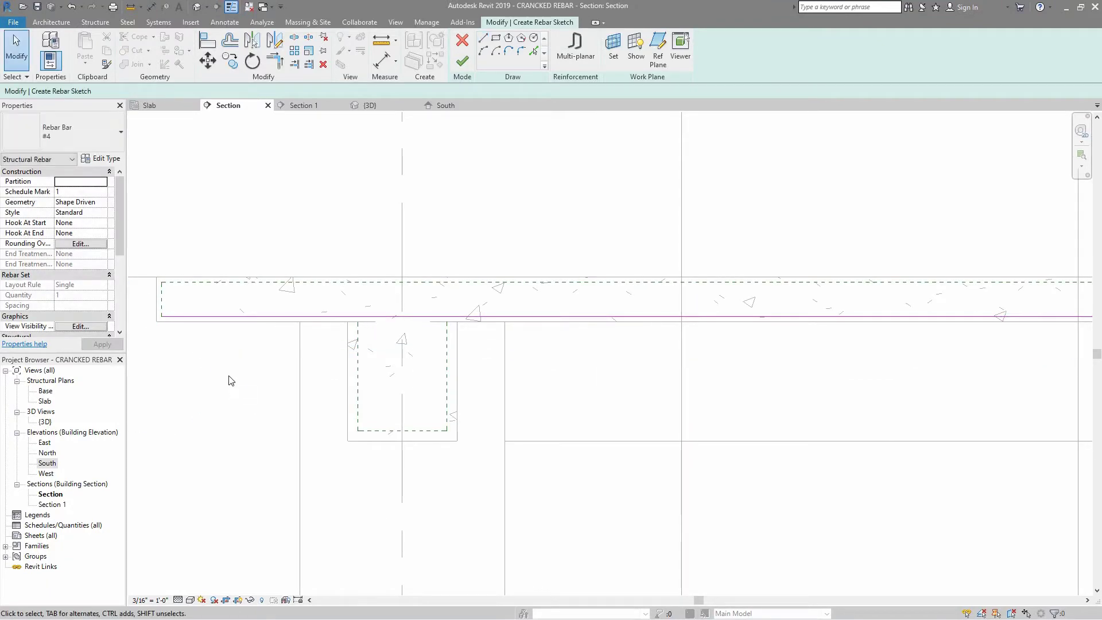
pyautogui.scroll(-3, 268, 358)
pyautogui.scroll(-4, 388, 357)
pyautogui.scroll(1, 534, 363)
pyautogui.scroll(1, 517, 364)
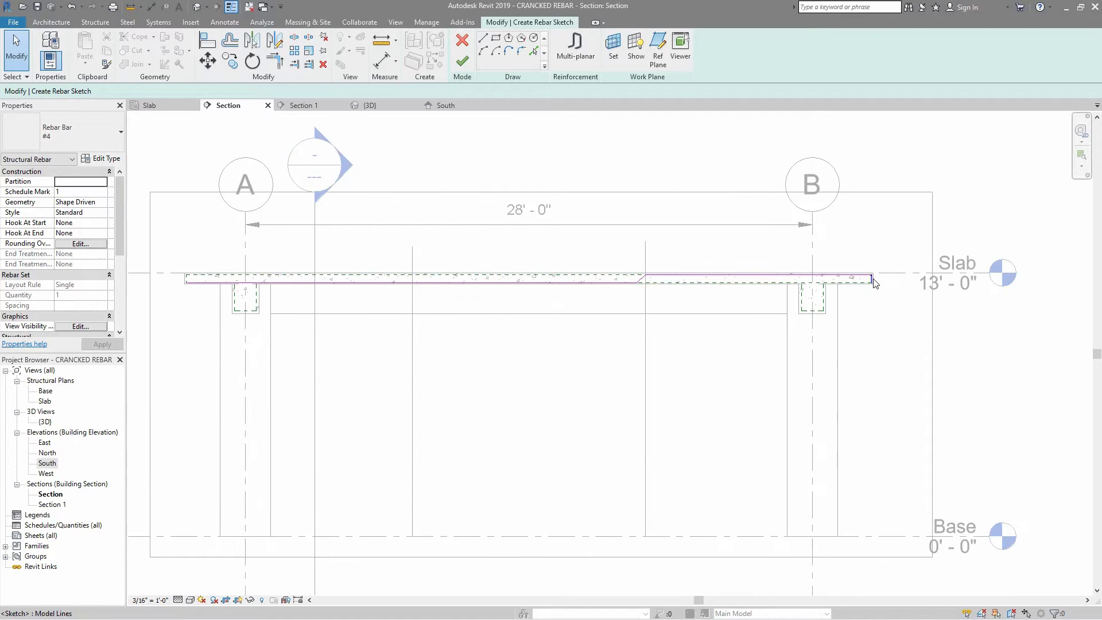
# Finish the first bar, then sketch a slab-hosted cranked bar from the left end to the right end
pyautogui.click(460, 63)
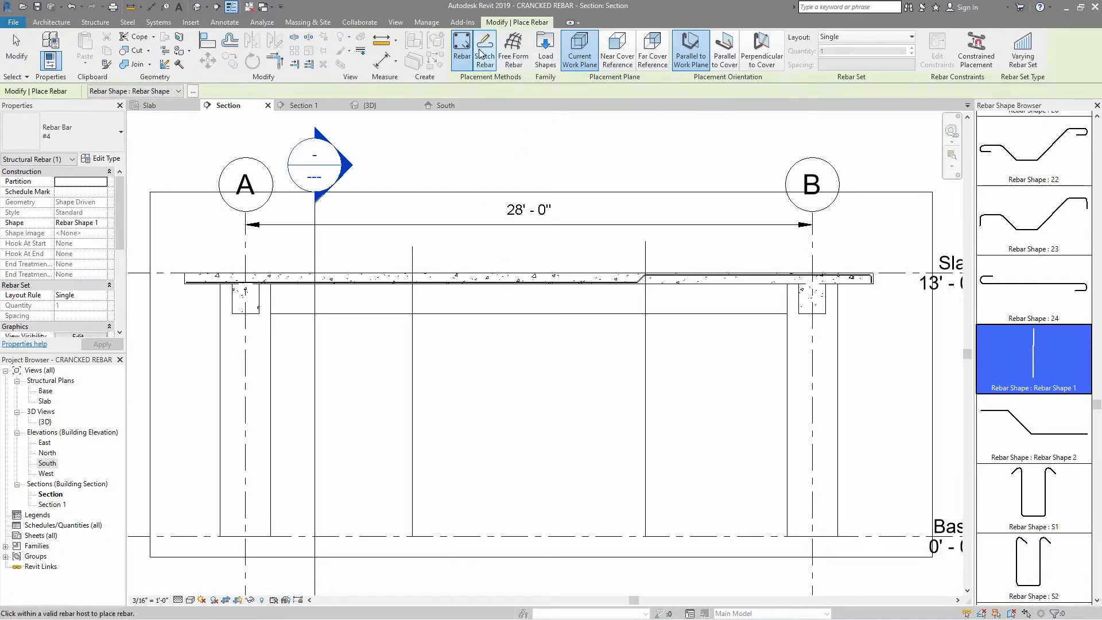
pyautogui.click(480, 54)
pyautogui.click(485, 276)
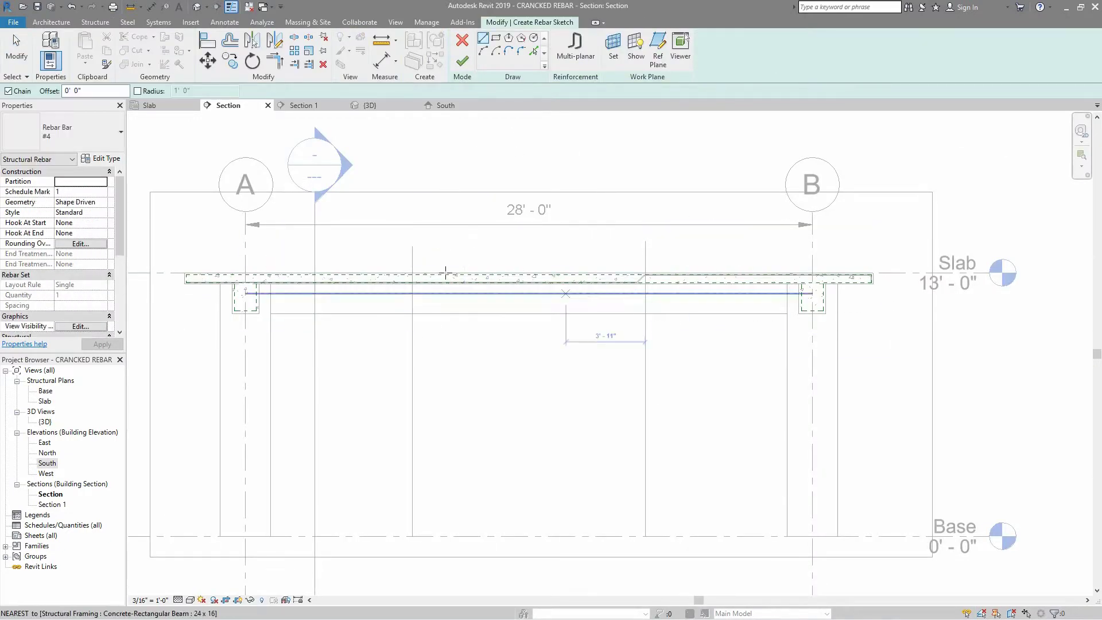
pyautogui.scroll(3, 198, 304)
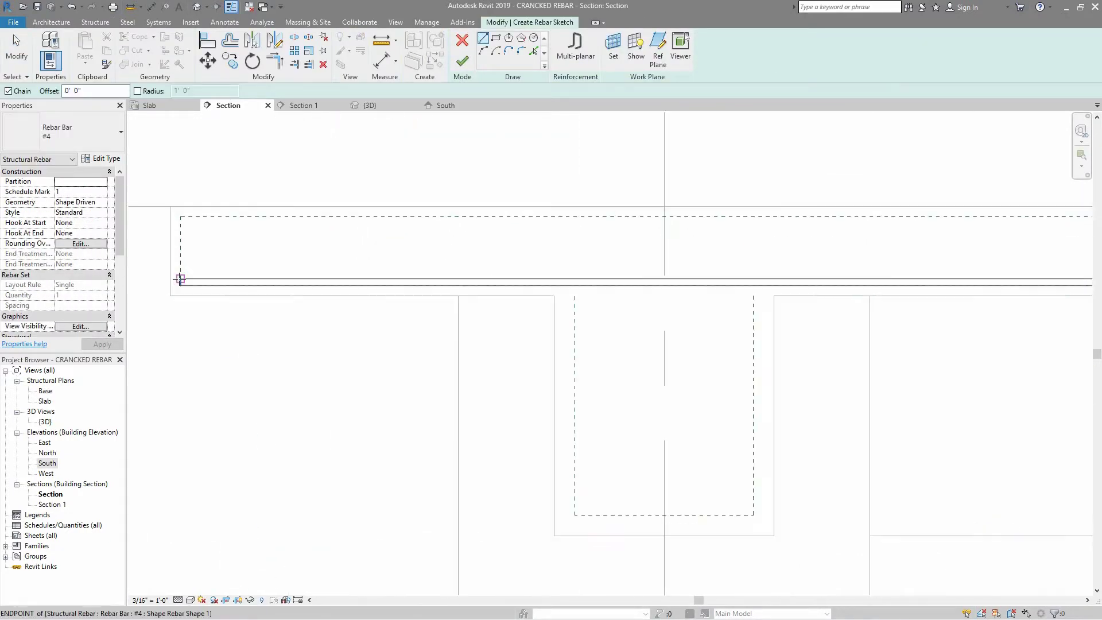
pyautogui.click(180, 218)
pyautogui.scroll(3, 198, 233)
pyautogui.click(482, 234)
pyautogui.scroll(3, 483, 234)
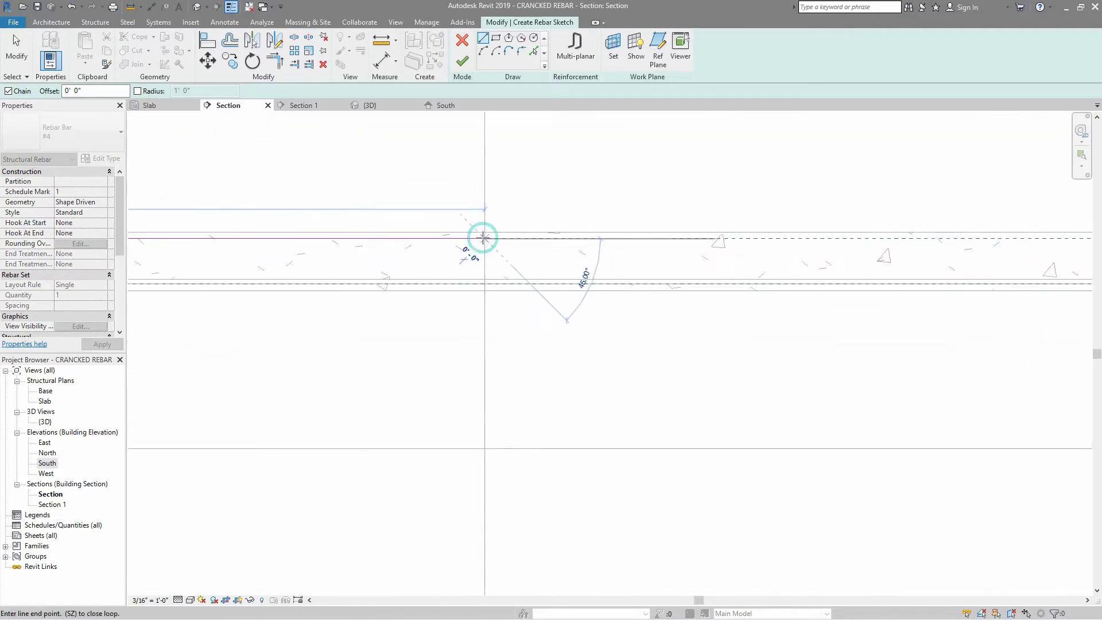
pyautogui.scroll(-3, 534, 284)
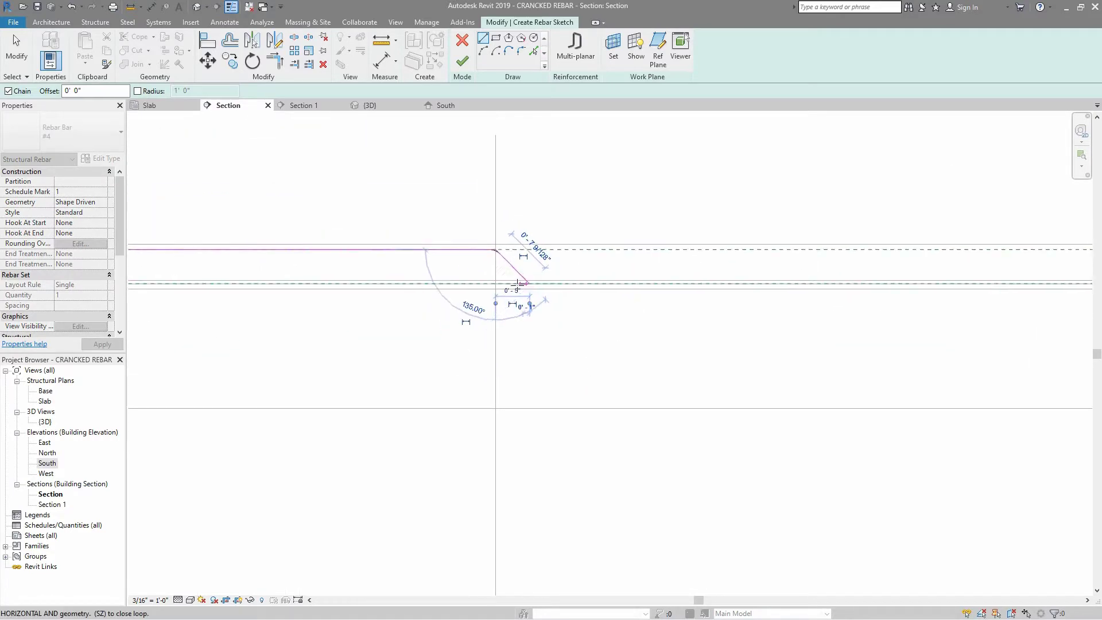
pyautogui.scroll(-3, 535, 284)
pyautogui.scroll(5, 828, 297)
pyautogui.click(835, 306)
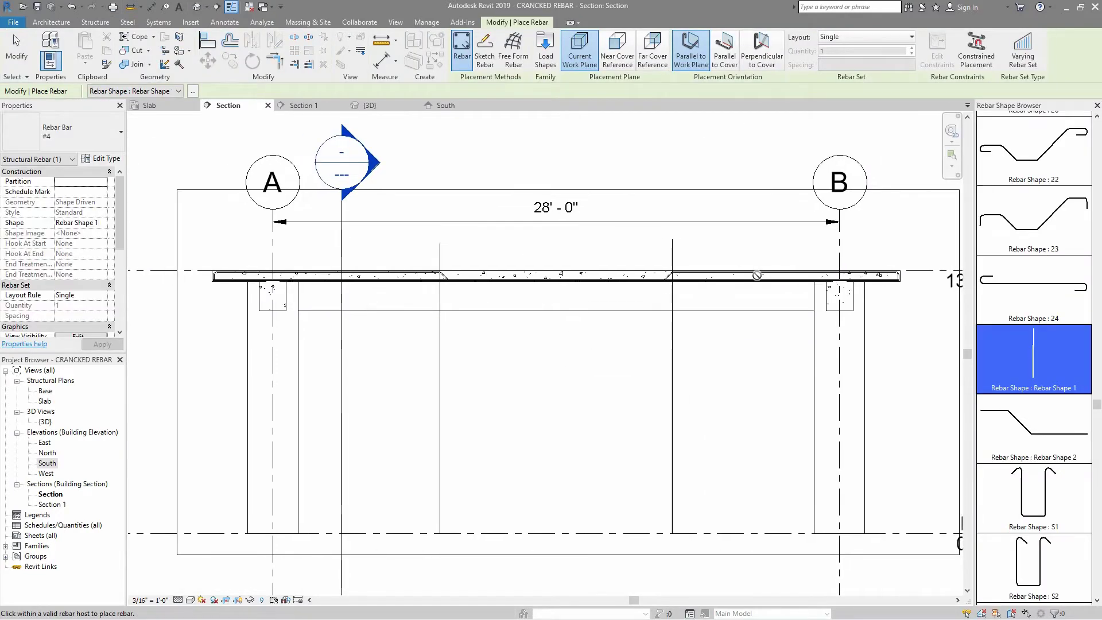
pyautogui.press('Escape')
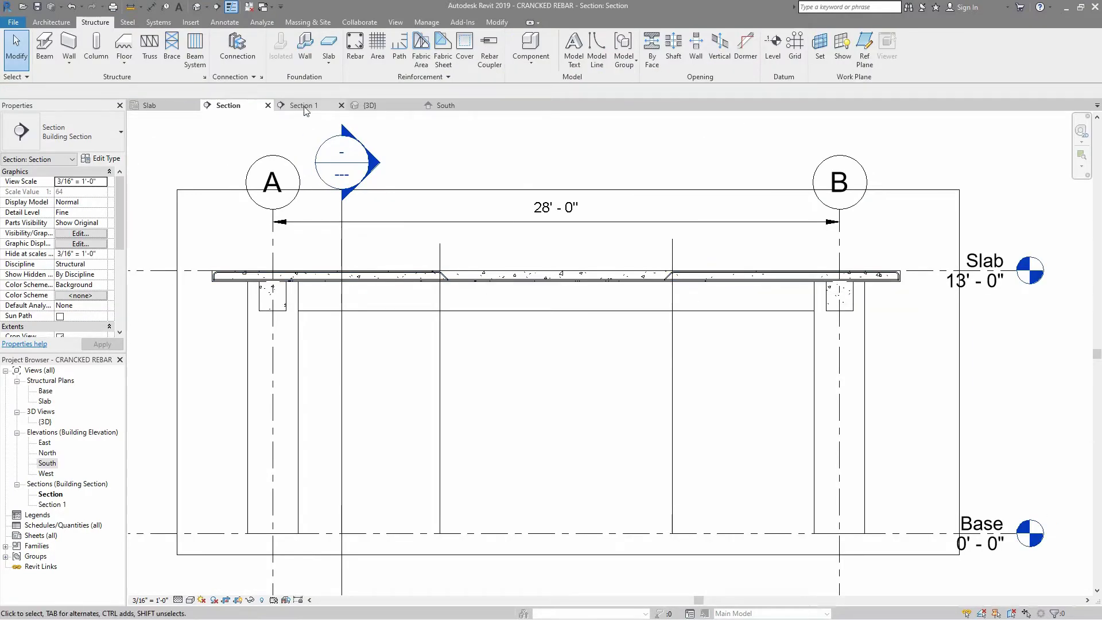
# Sketch a slab-hosted cranked #4 bar in Section 1, from the slab end to a crank point
pyautogui.click(304, 106)
pyautogui.scroll(3, 756, 305)
pyautogui.scroll(3, 780, 303)
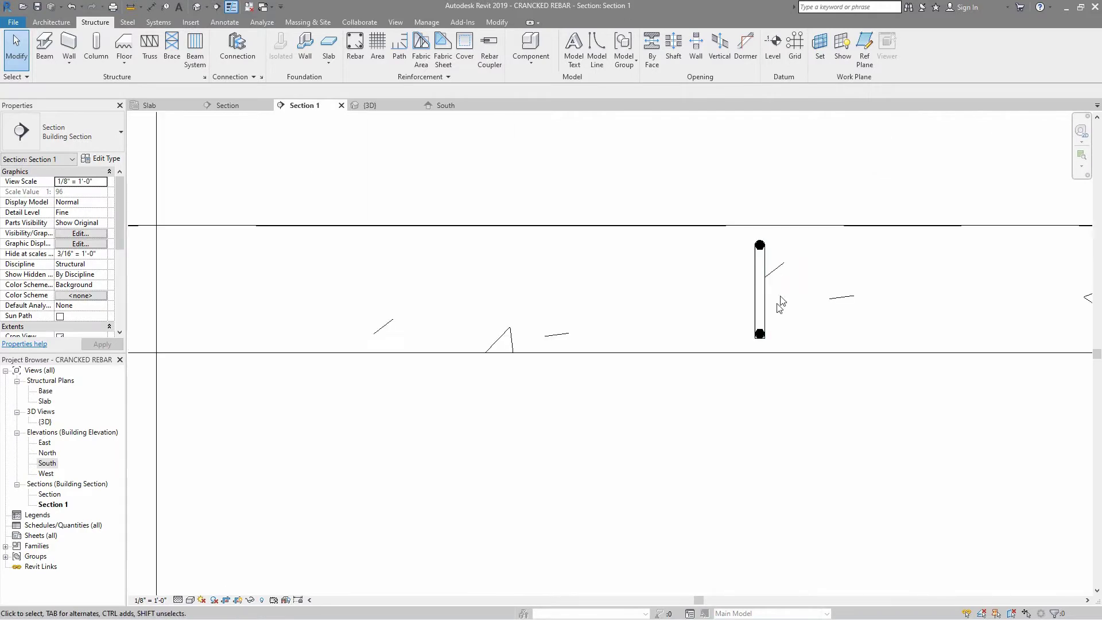
pyautogui.scroll(-3, 785, 286)
pyautogui.scroll(-2, 589, 345)
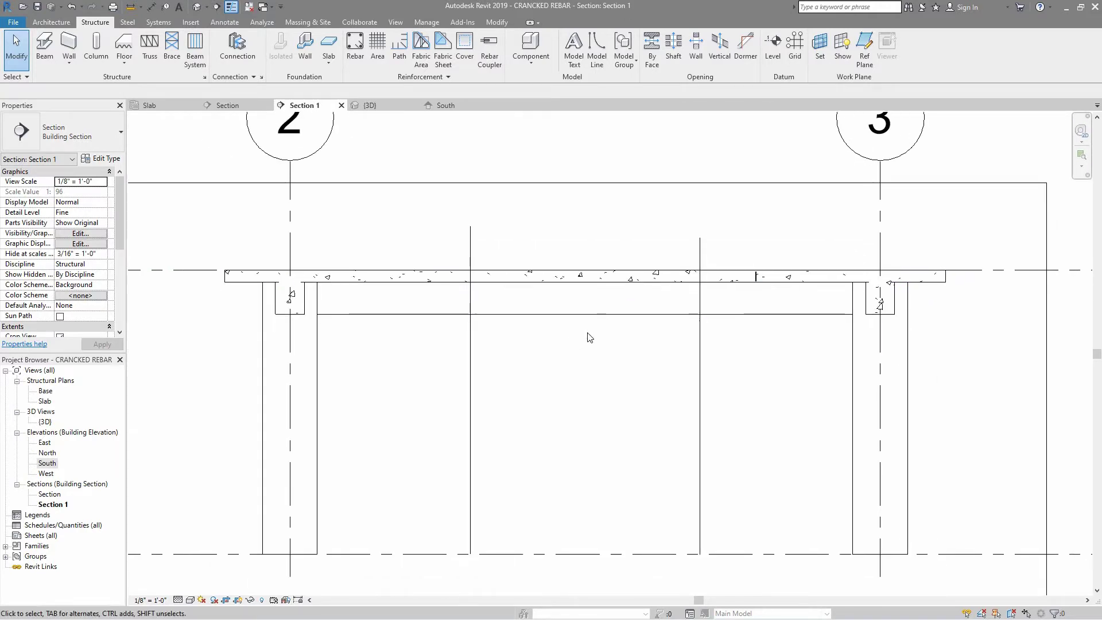
pyautogui.click(355, 47)
pyautogui.click(512, 53)
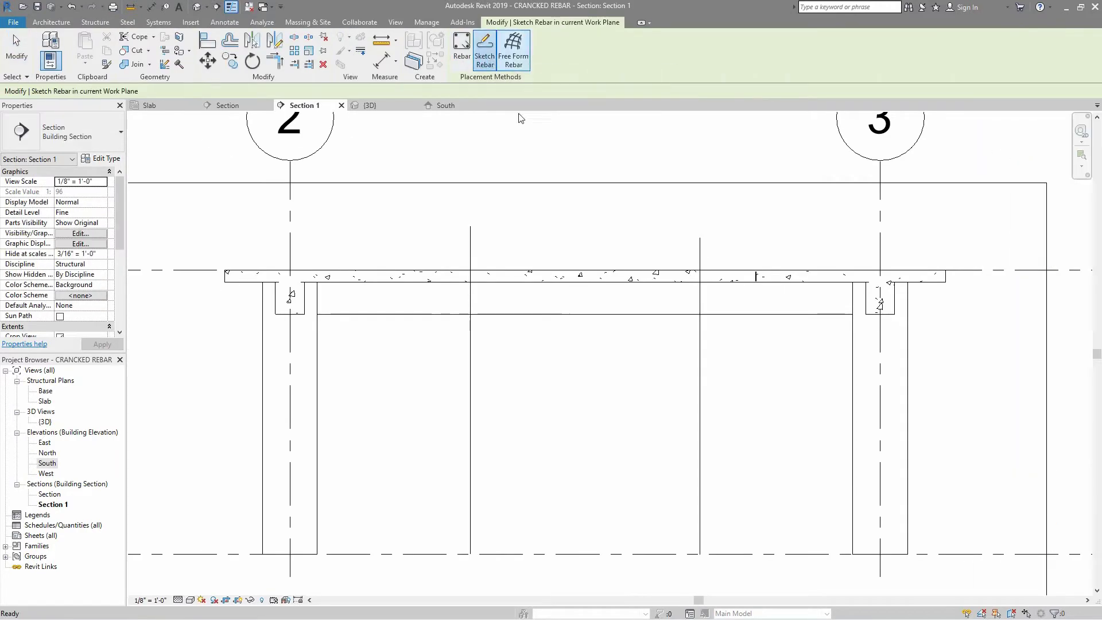
pyautogui.click(573, 272)
pyautogui.scroll(2, 942, 286)
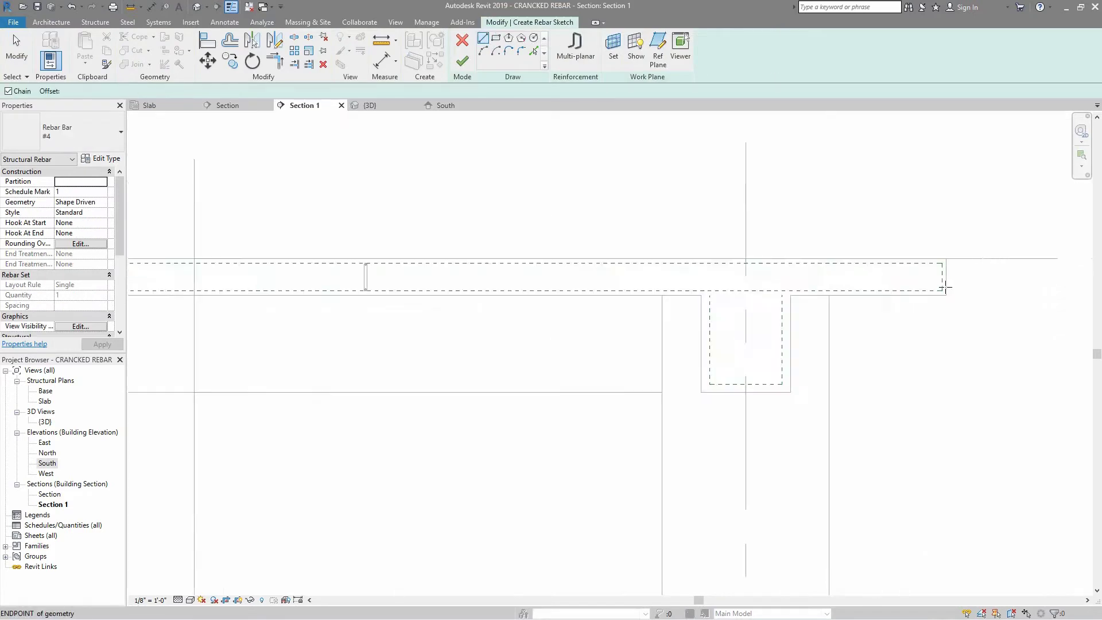
pyautogui.click(940, 238)
pyautogui.scroll(2, 581, 249)
pyautogui.click(527, 224)
pyautogui.scroll(2, 506, 253)
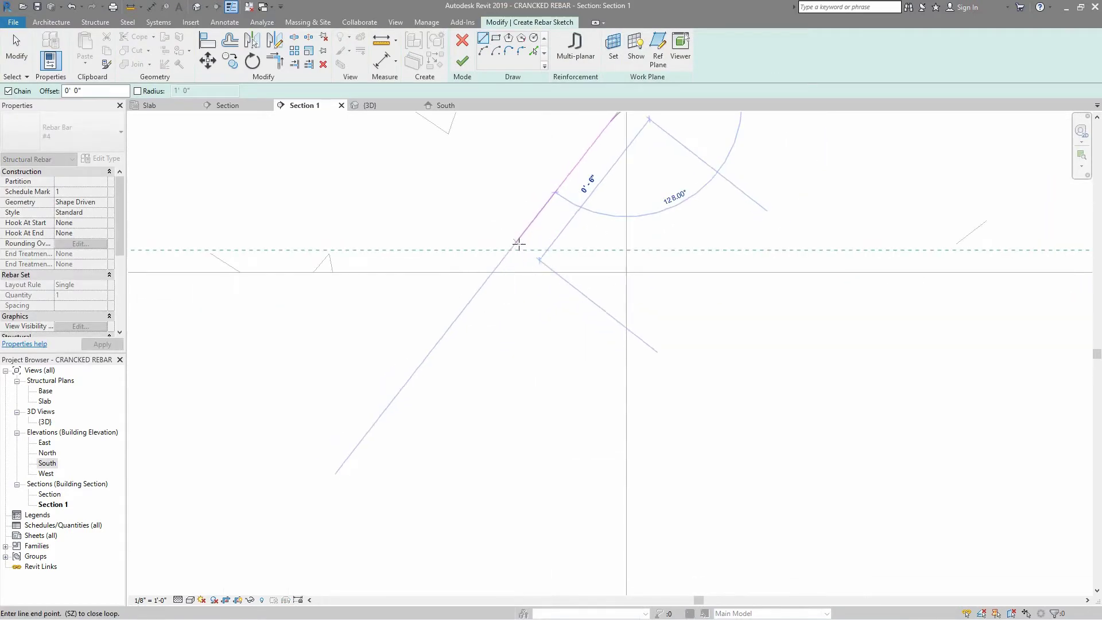
pyautogui.scroll(-2, 475, 251)
pyautogui.scroll(-2, 541, 247)
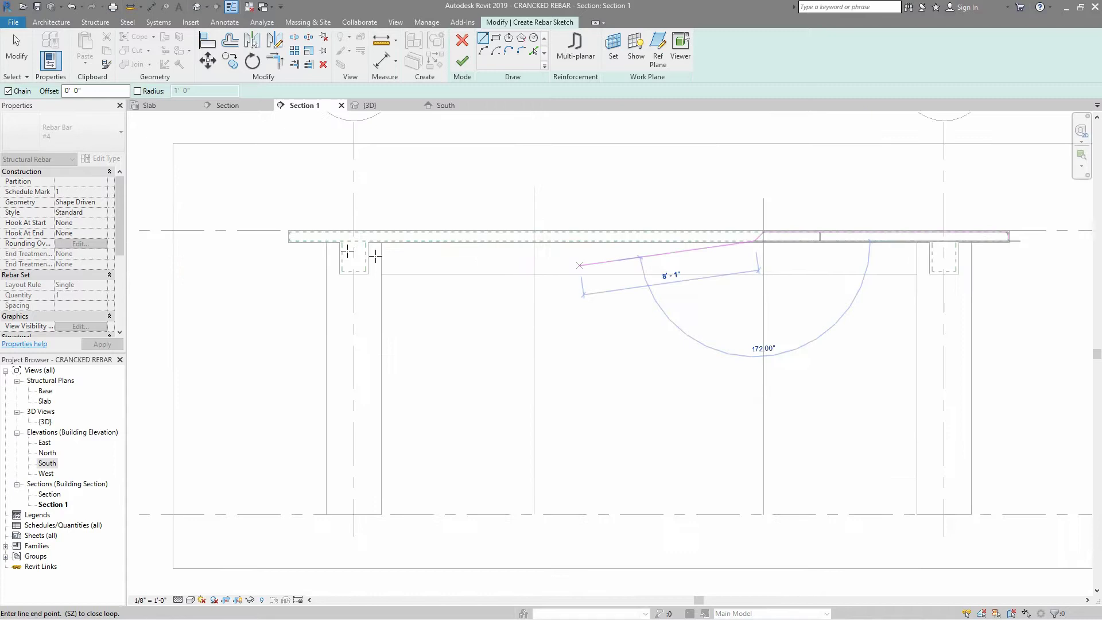
pyautogui.scroll(-2, 517, 258)
pyautogui.press('Escape')
pyautogui.scroll(-2, 295, 301)
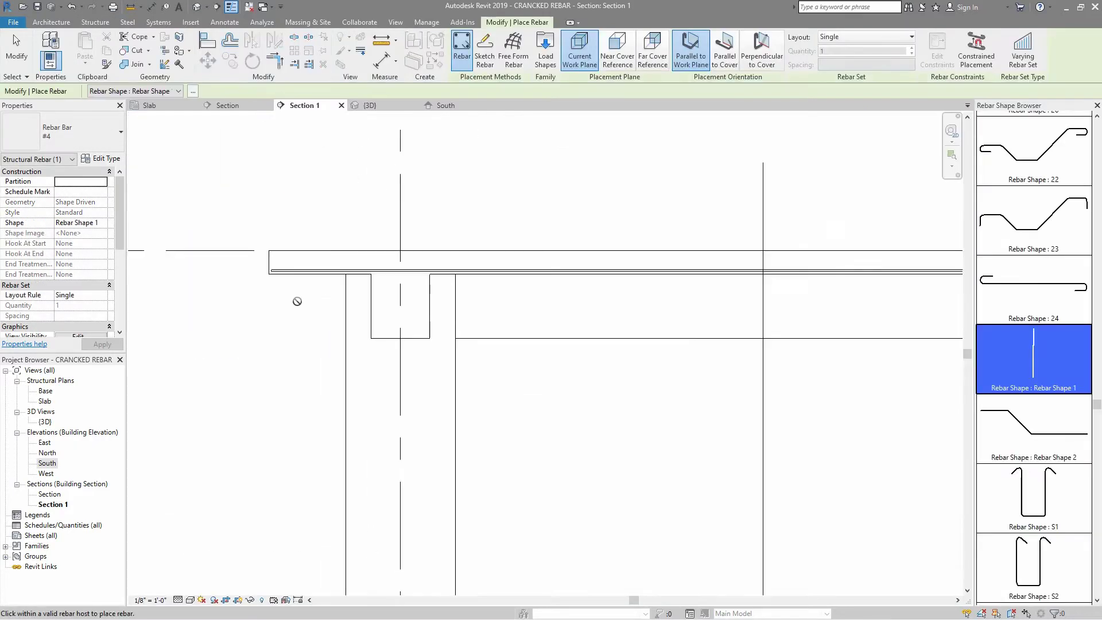
pyautogui.scroll(-2, 556, 363)
pyautogui.press('Escape')
pyautogui.scroll(2, 557, 354)
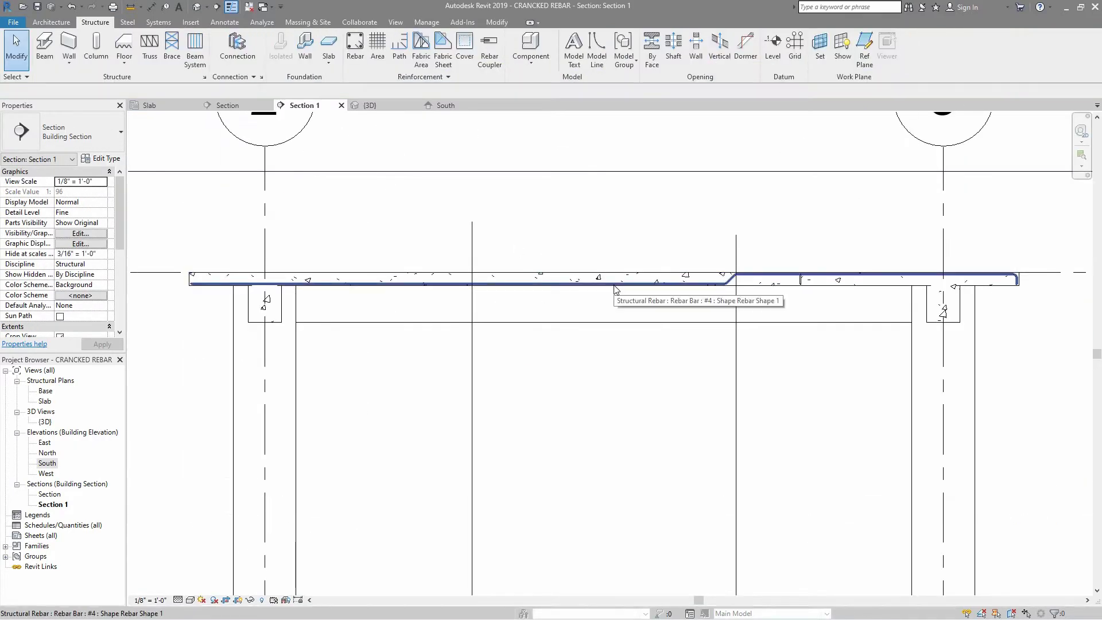
# Mirror the cranked bar about a vertical axis drawn at mid-span
pyautogui.click(615, 289)
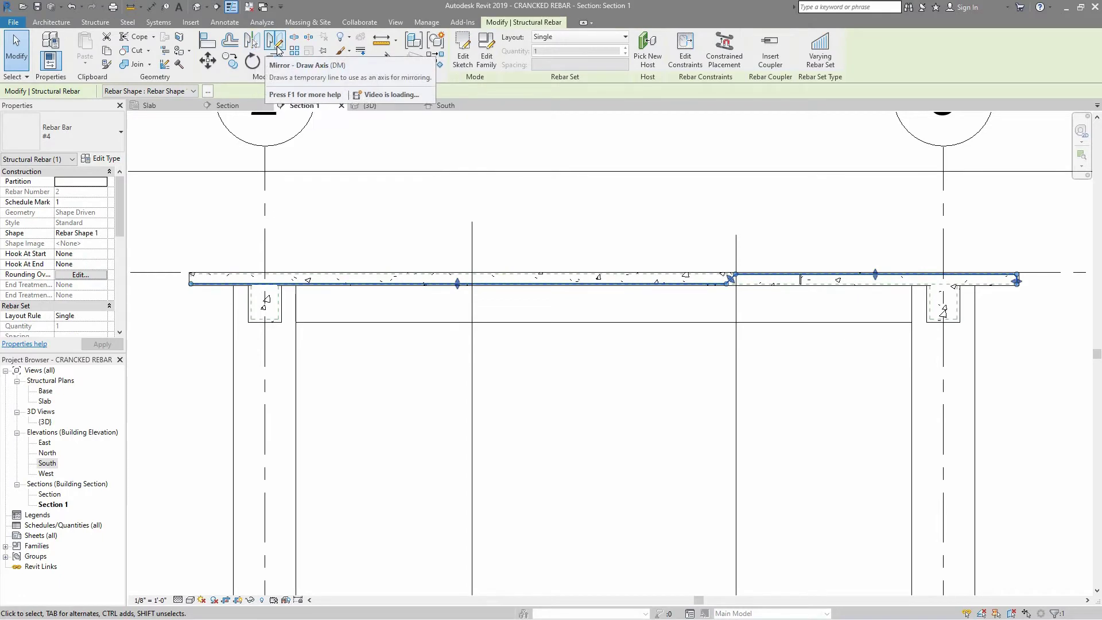
pyautogui.click(274, 41)
pyautogui.click(603, 324)
pyautogui.click(598, 396)
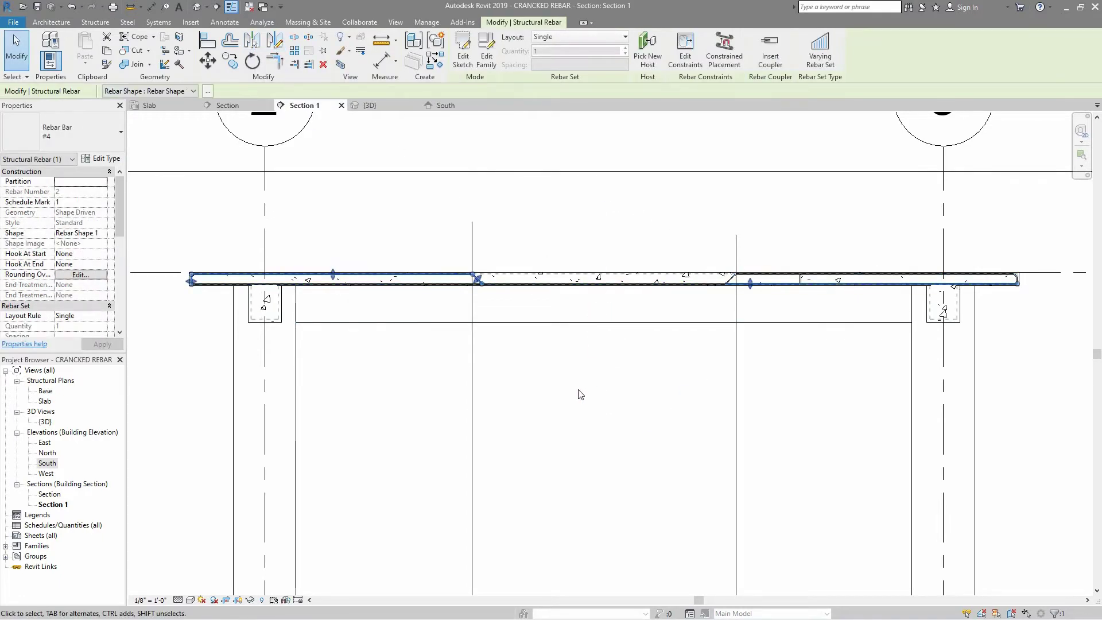
pyautogui.press('Escape')
pyautogui.scroll(5, 194, 284)
pyautogui.scroll(-3, 199, 296)
pyautogui.scroll(-3, 685, 352)
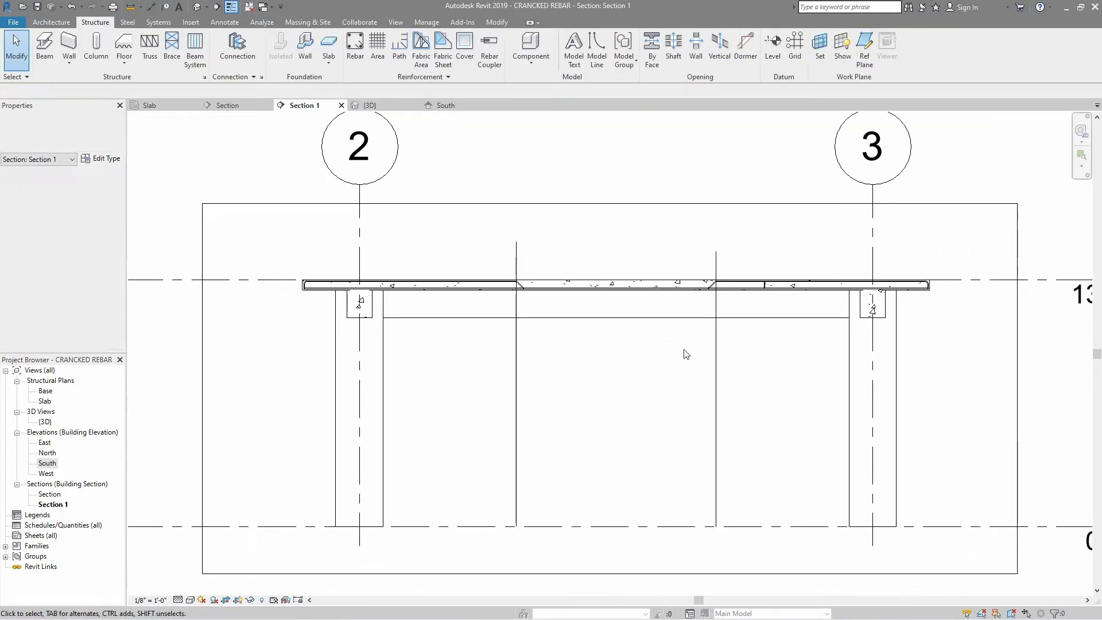
pyautogui.click(166, 106)
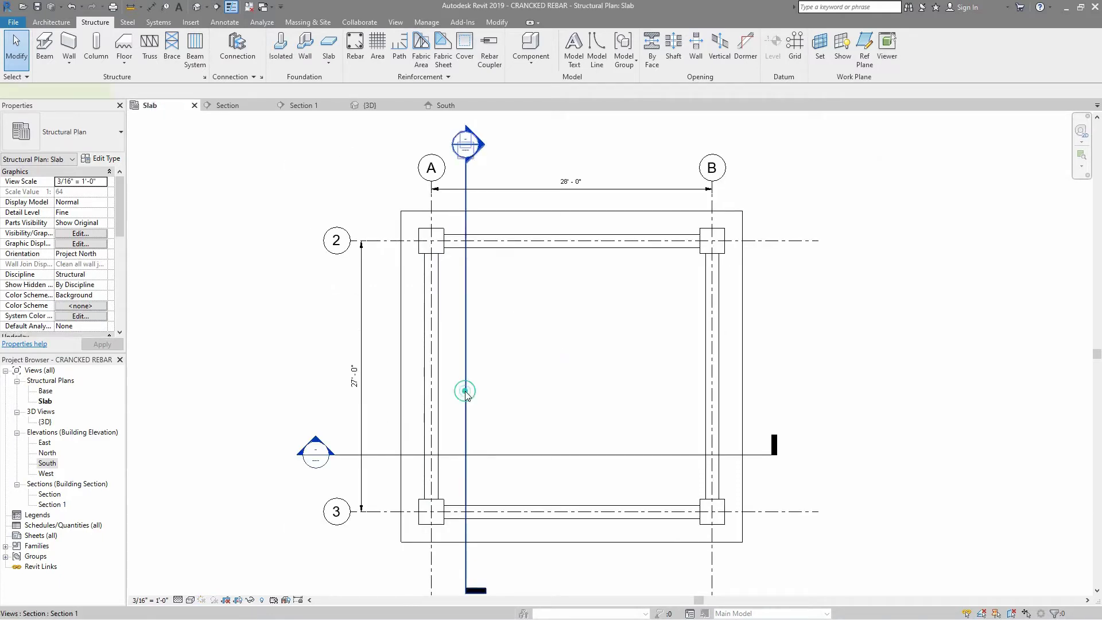
# In the Slab plan, shift the vertical section line right and the horizontal elevation line up
pyautogui.moveTo(466, 395); pyautogui.dragTo(490, 395)
pyautogui.press('Escape')
pyautogui.moveTo(506, 454); pyautogui.dragTo(534, 422)
pyautogui.press('Escape')
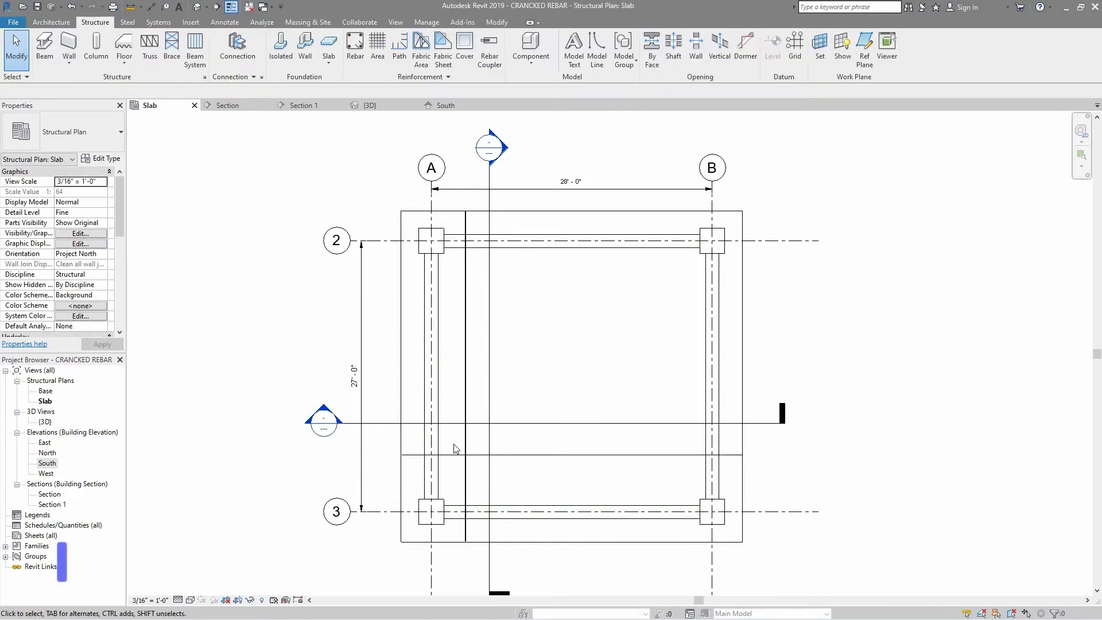
pyautogui.scroll(2, 480, 438)
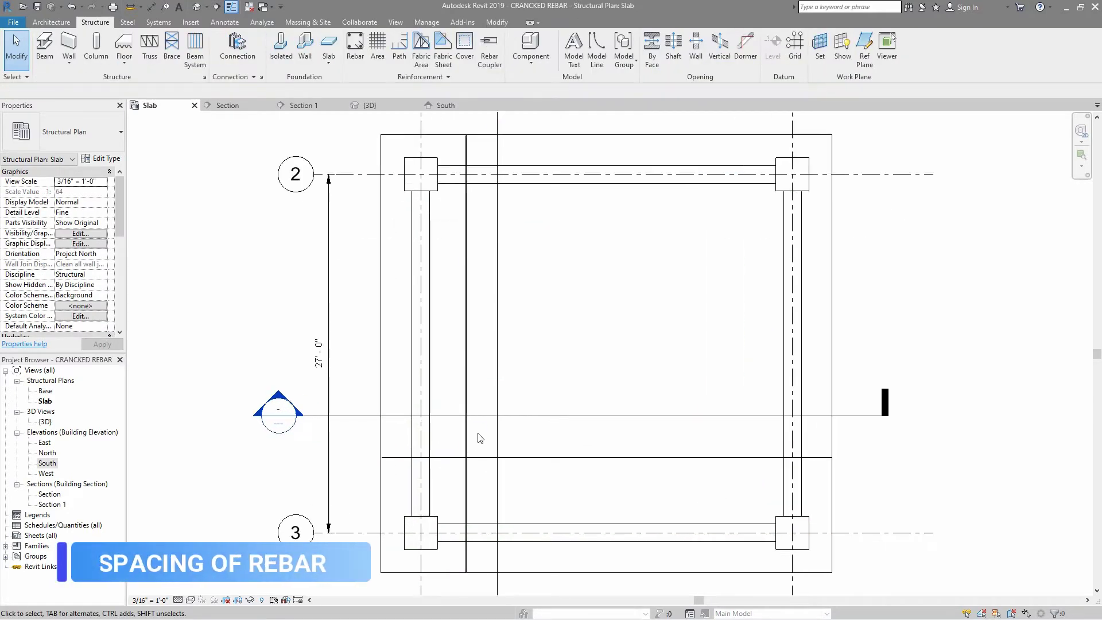
# Change the first rebar set to a Maximum Spacing layout, giving 35 bars
pyautogui.click(448, 440)
pyautogui.click(556, 37)
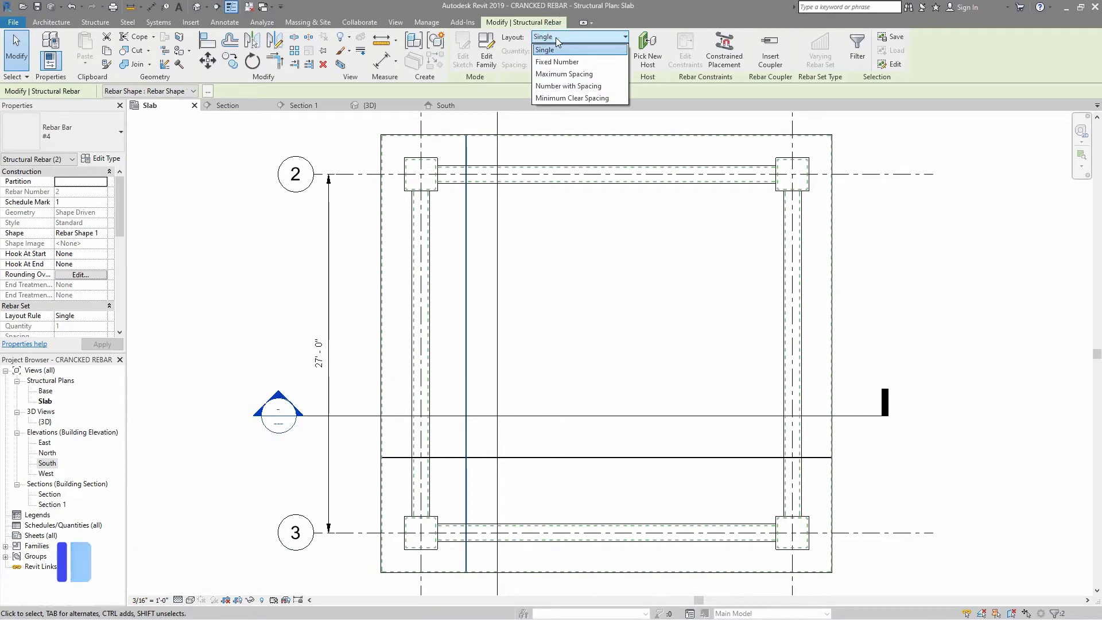
pyautogui.click(563, 75)
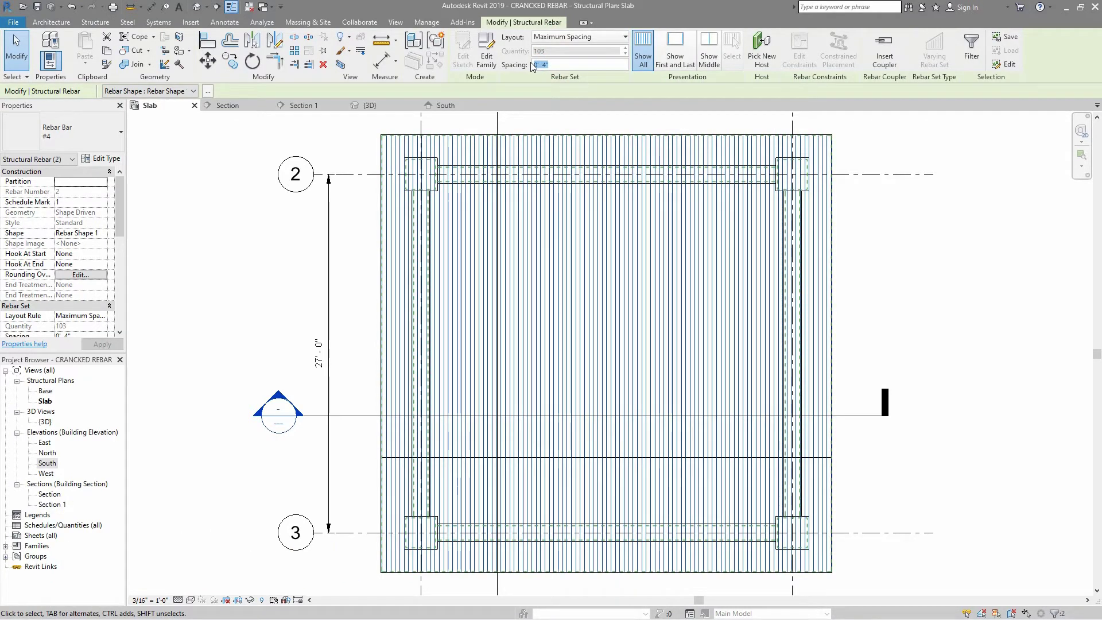
pyautogui.press('Return')
pyautogui.click(562, 125)
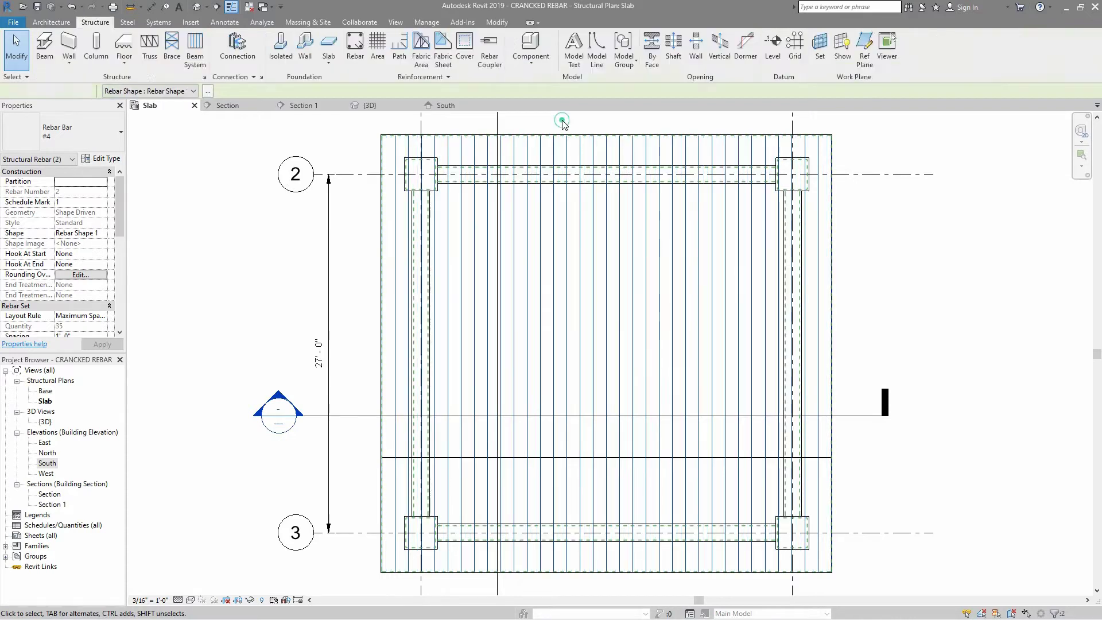
pyautogui.scroll(5, 455, 474)
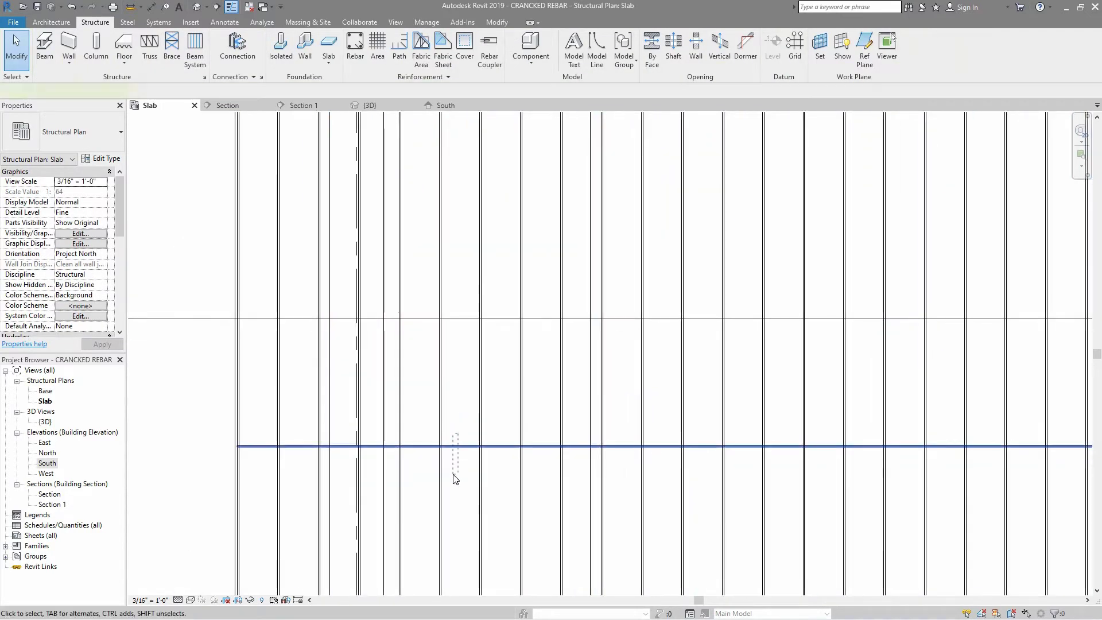
# Give the crosswise rebar set a Maximum Spacing layout at 12 inches
pyautogui.click(457, 447)
pyautogui.click(559, 37)
pyautogui.click(564, 74)
pyautogui.write('12')
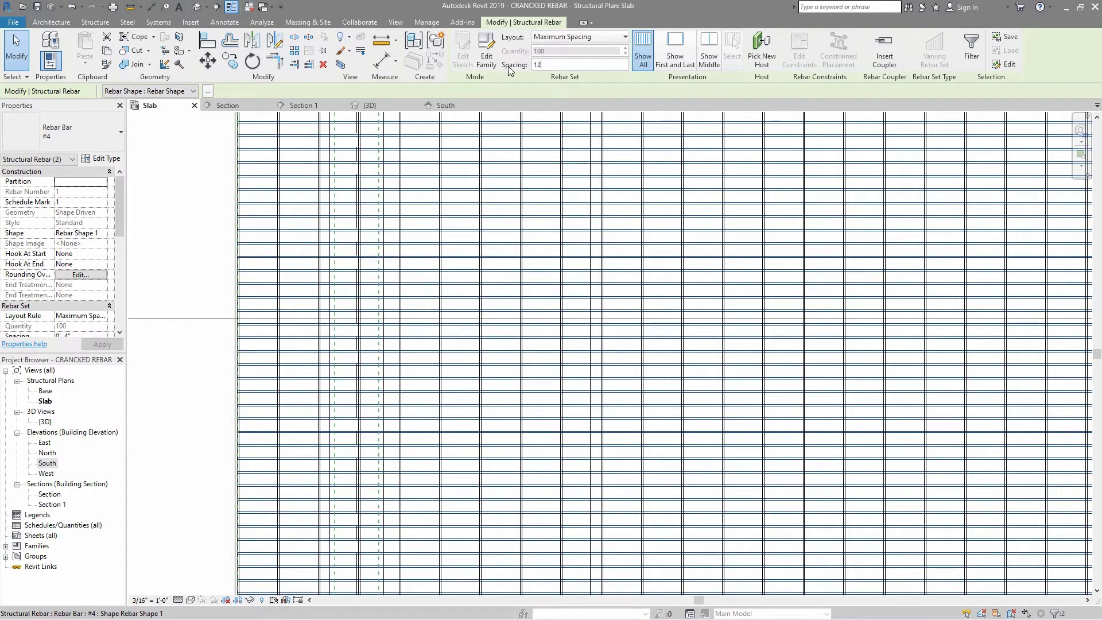
pyautogui.press('Return')
pyautogui.press('Escape')
pyautogui.scroll(-3, 618, 313)
pyautogui.scroll(-2, 619, 311)
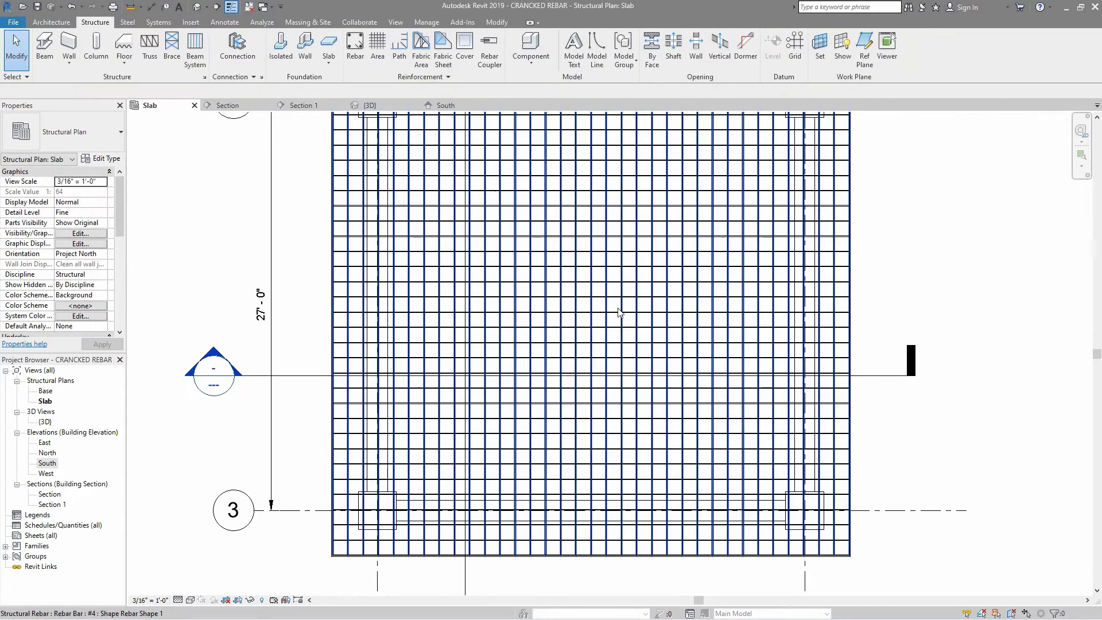
pyautogui.scroll(-1, 619, 312)
pyautogui.scroll(-1, 604, 353)
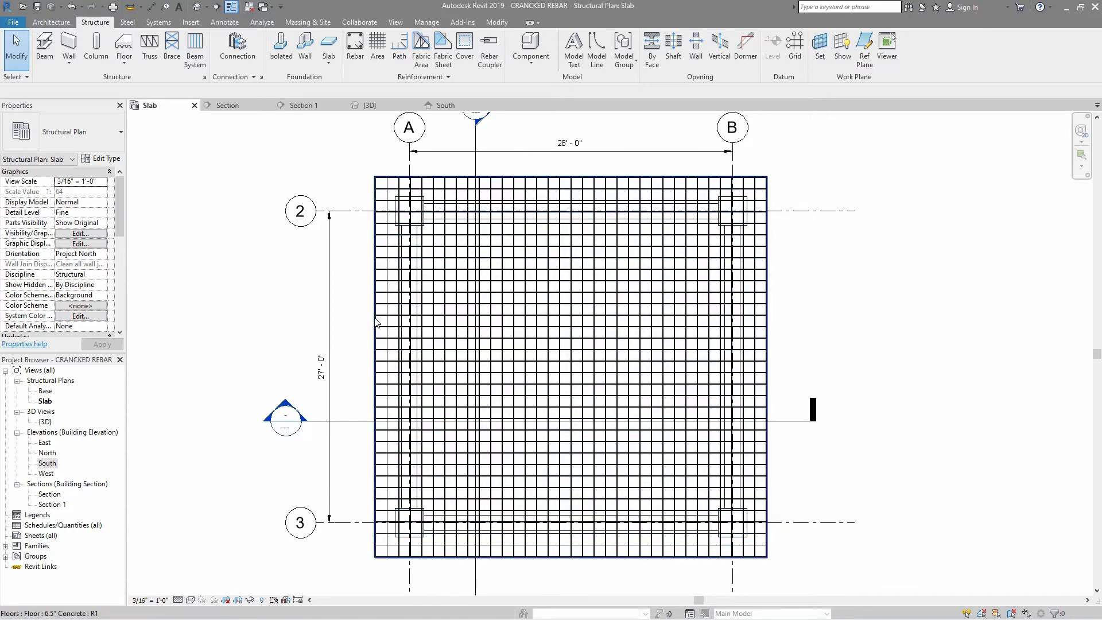
pyautogui.scroll(4, 375, 321)
pyautogui.scroll(1, 379, 315)
# Drag the first rebar set's edges down and out to the slab edge
pyautogui.click(370, 303)
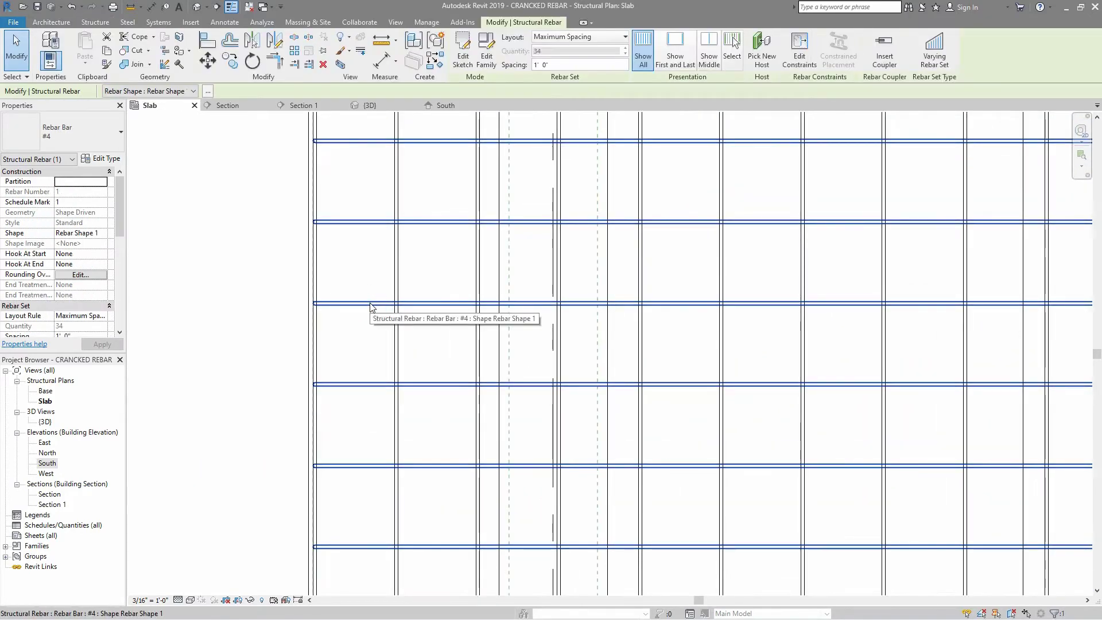
pyautogui.scroll(-3, 468, 284)
pyautogui.scroll(-2, 591, 241)
pyautogui.scroll(2, 606, 177)
pyautogui.scroll(3, 606, 177)
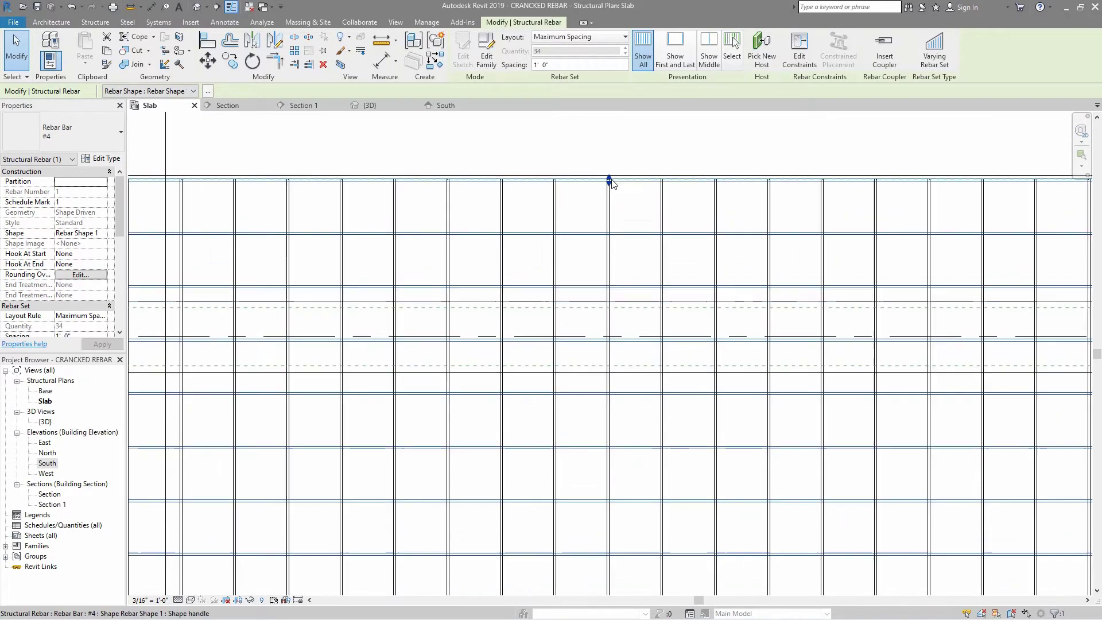
pyautogui.scroll(3, 607, 181)
pyautogui.moveTo(607, 182); pyautogui.dragTo(617, 234)
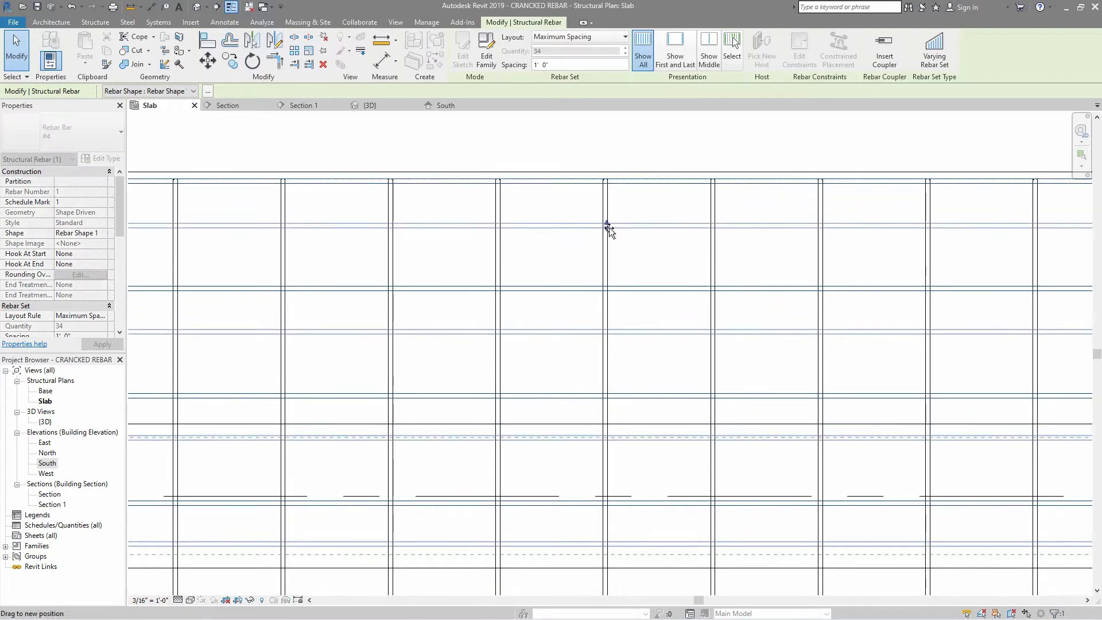
pyautogui.scroll(-2, 634, 198)
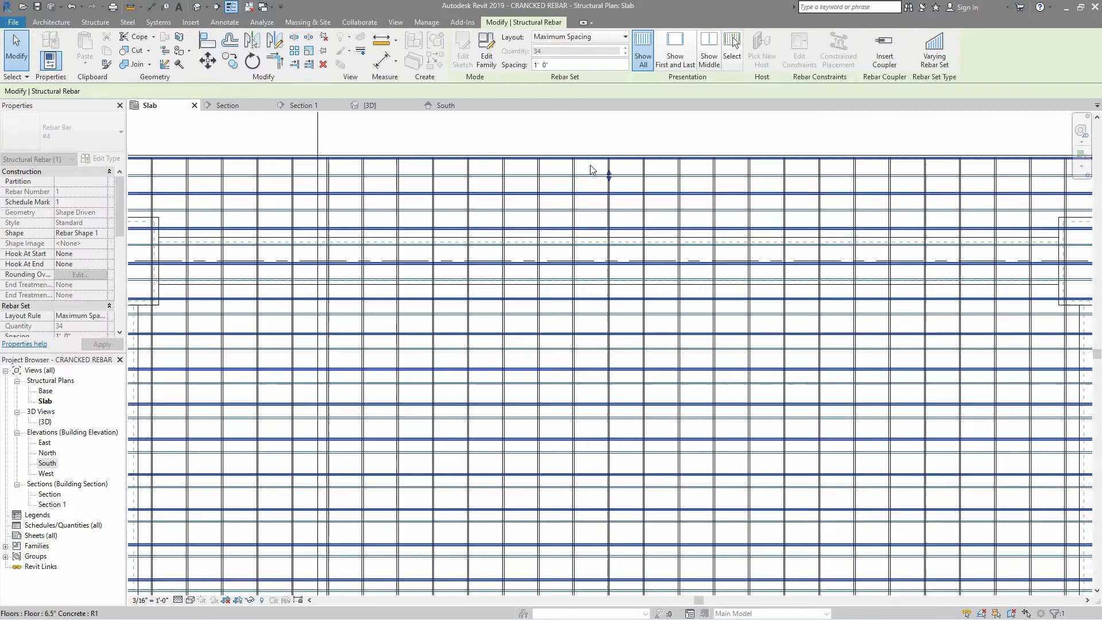
pyautogui.scroll(-3, 592, 172)
pyautogui.scroll(3, 590, 506)
pyautogui.scroll(3, 590, 506)
pyautogui.moveTo(589, 426); pyautogui.dragTo(616, 426)
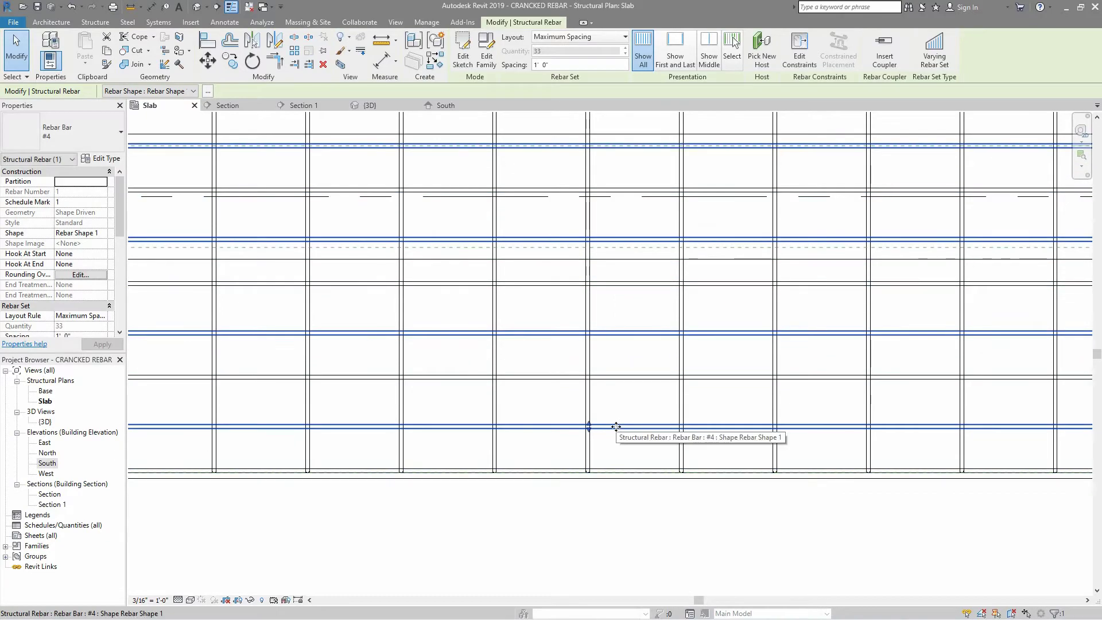
pyautogui.click(637, 515)
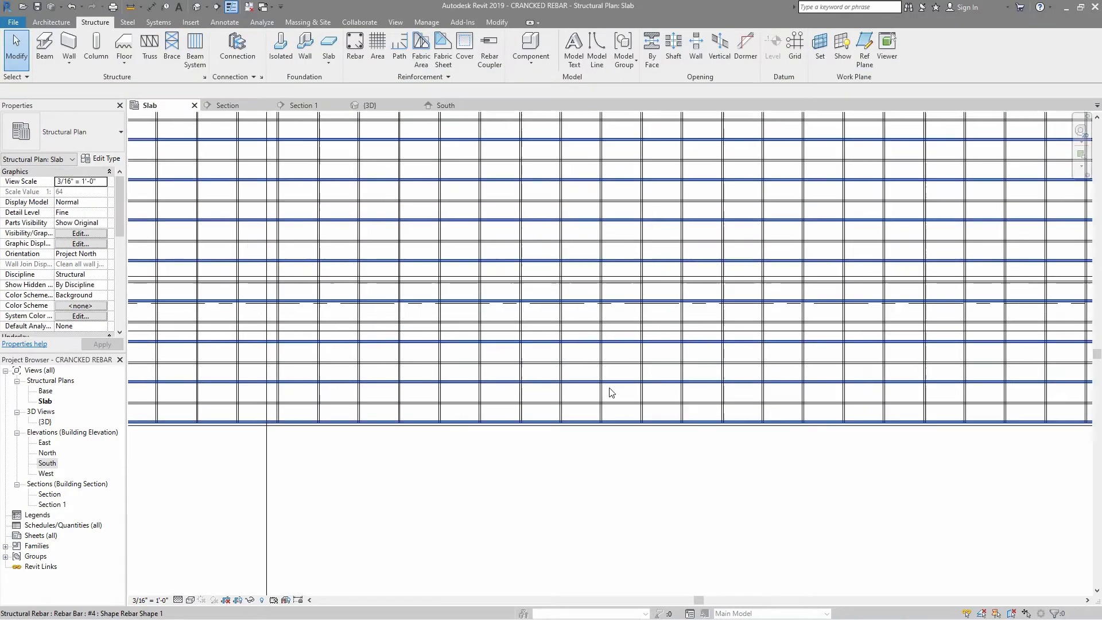
pyautogui.scroll(-3, 608, 389)
pyautogui.scroll(-1, 598, 508)
pyautogui.scroll(3, 810, 304)
# Drag the other rebar set's right and left edges out to the slab edges
pyautogui.click(853, 402)
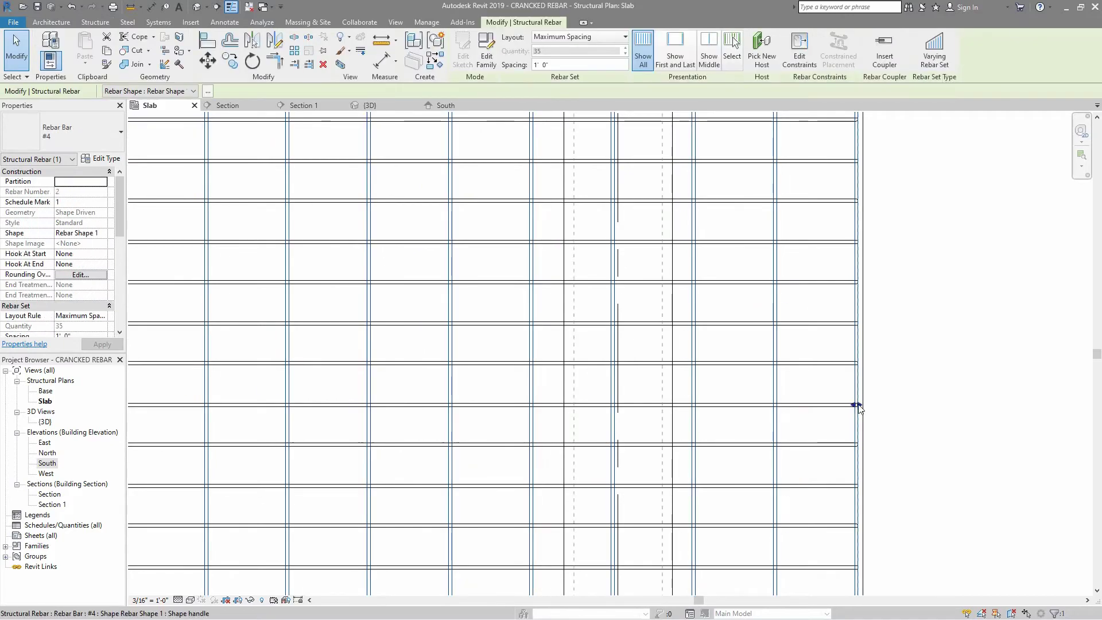
pyautogui.moveTo(854, 402); pyautogui.dragTo(820, 412)
pyautogui.click(900, 350)
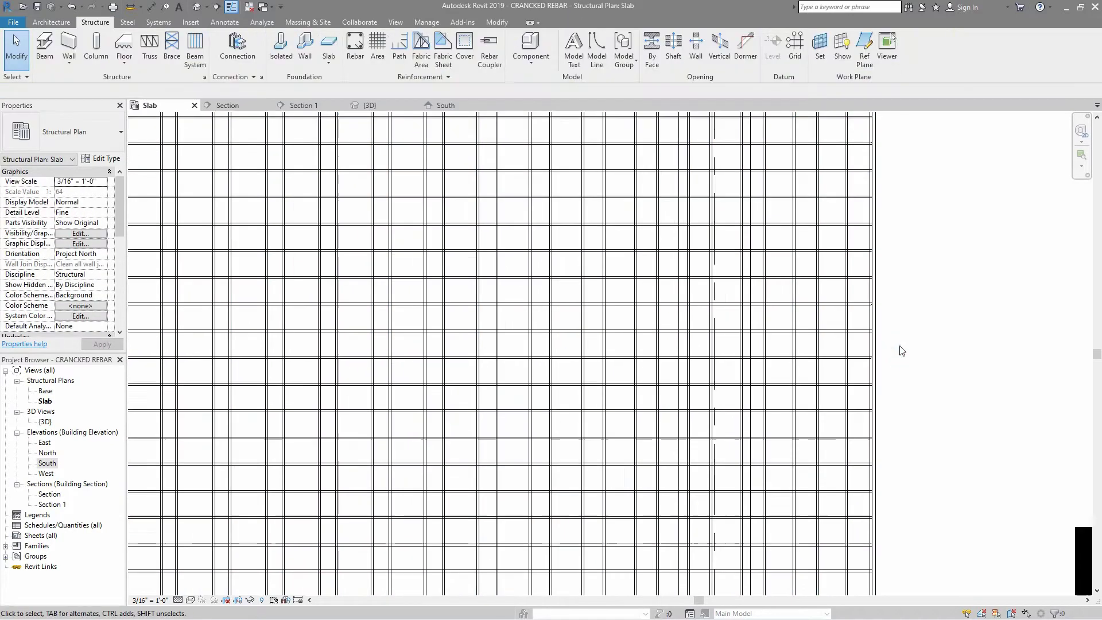
pyautogui.click(849, 374)
pyautogui.scroll(-3, 850, 374)
pyautogui.scroll(3, 415, 359)
pyautogui.moveTo(415, 359); pyautogui.dragTo(458, 370)
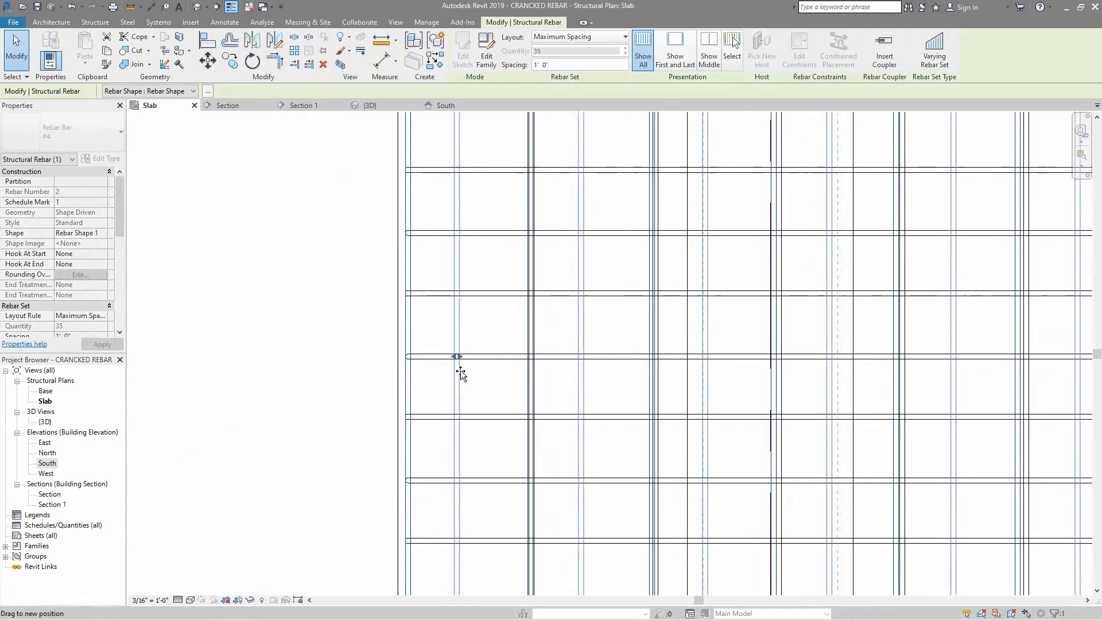
pyautogui.click(388, 345)
pyautogui.scroll(-3, 388, 344)
pyautogui.scroll(-2, 316, 328)
pyautogui.scroll(-2, 316, 328)
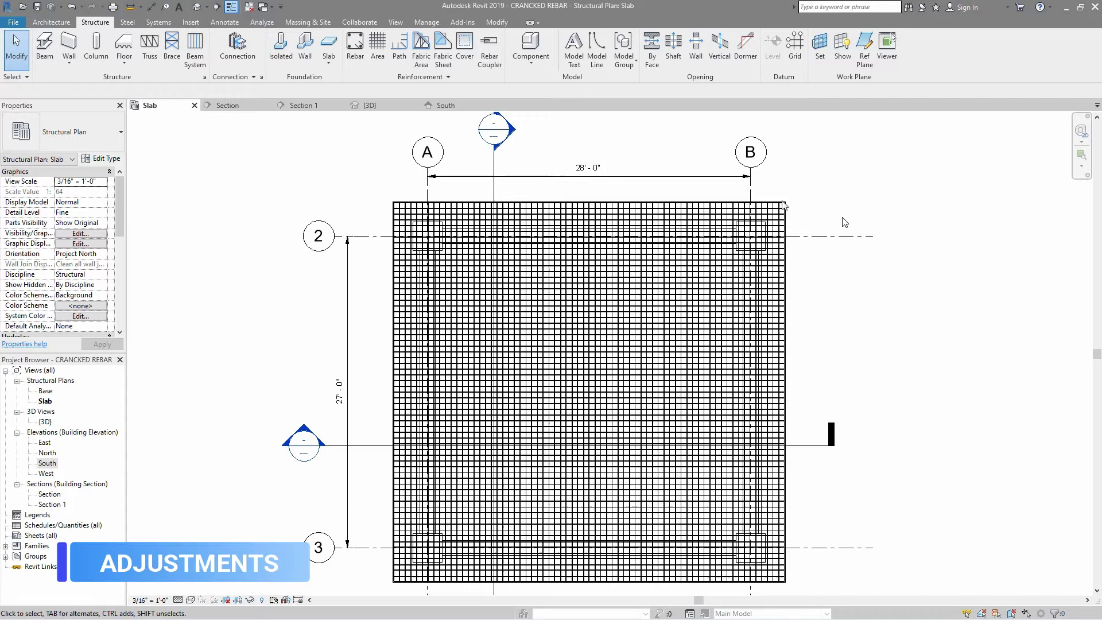
# In Section 1, raise the first clashing bottom bar above the crossing bars
pyautogui.doubleClick(495, 129)
pyautogui.scroll(3, 434, 302)
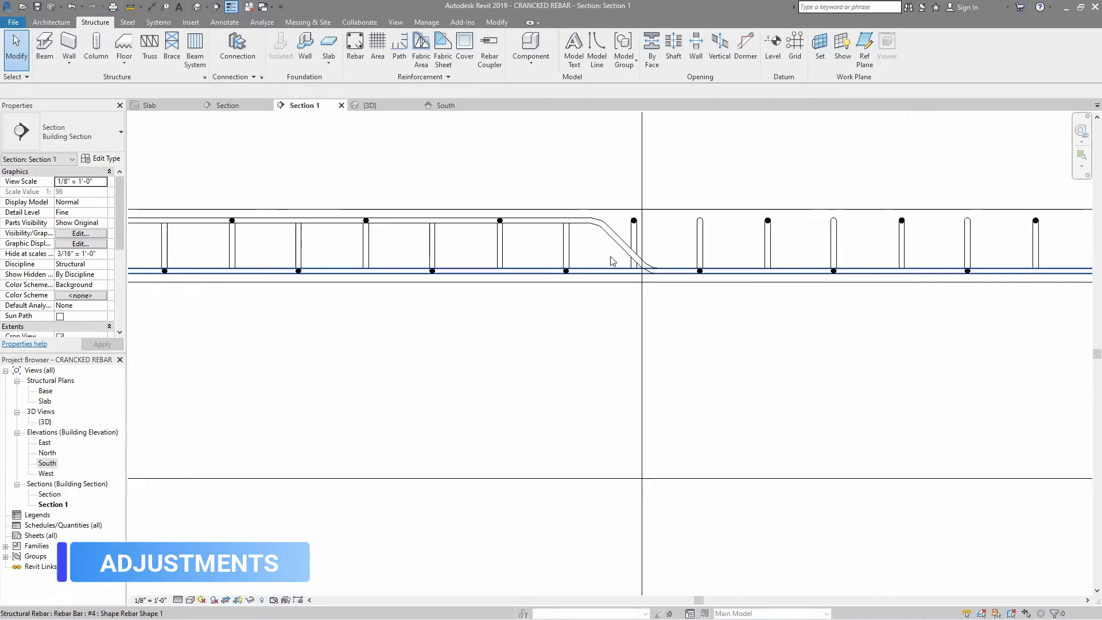
pyautogui.scroll(2, 611, 256)
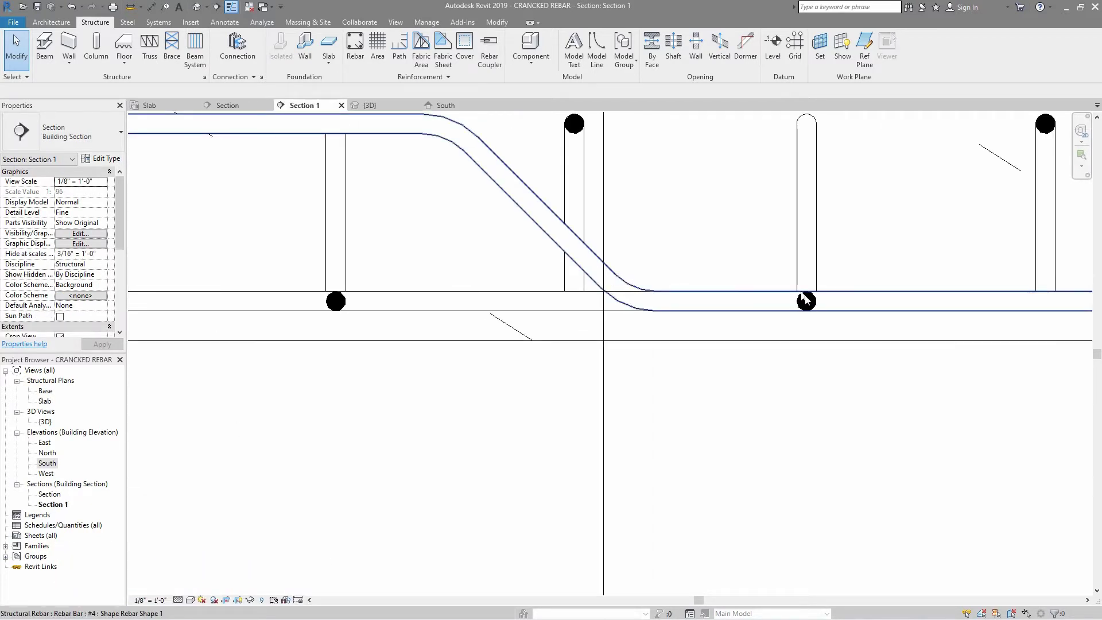
pyautogui.scroll(-3, 486, 249)
pyautogui.scroll(-2, 568, 324)
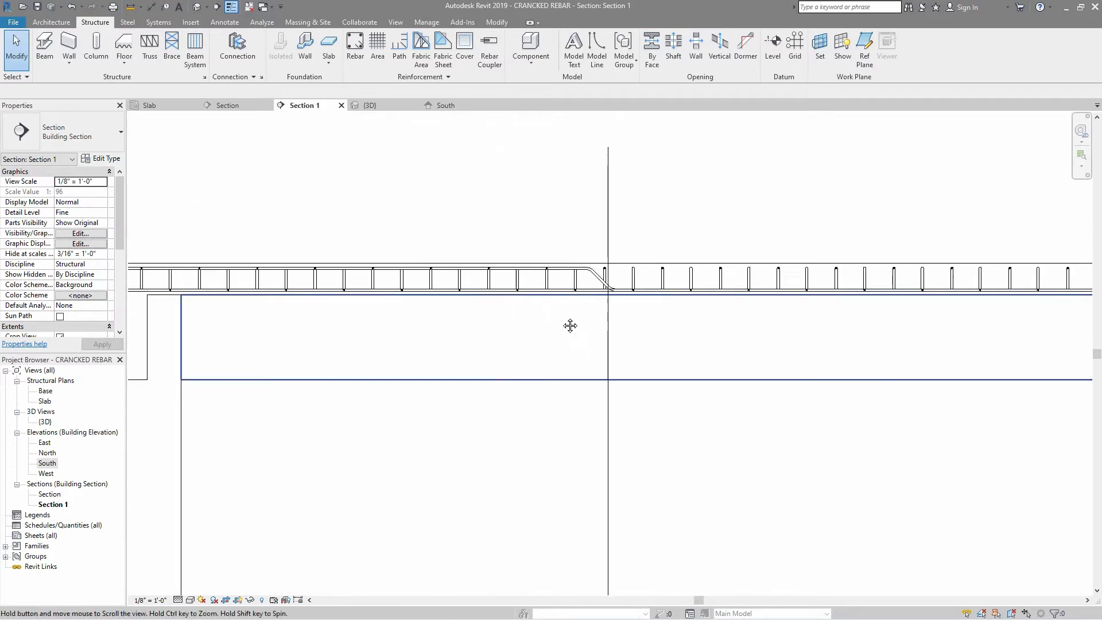
pyautogui.click(532, 290)
pyautogui.scroll(1, 556, 291)
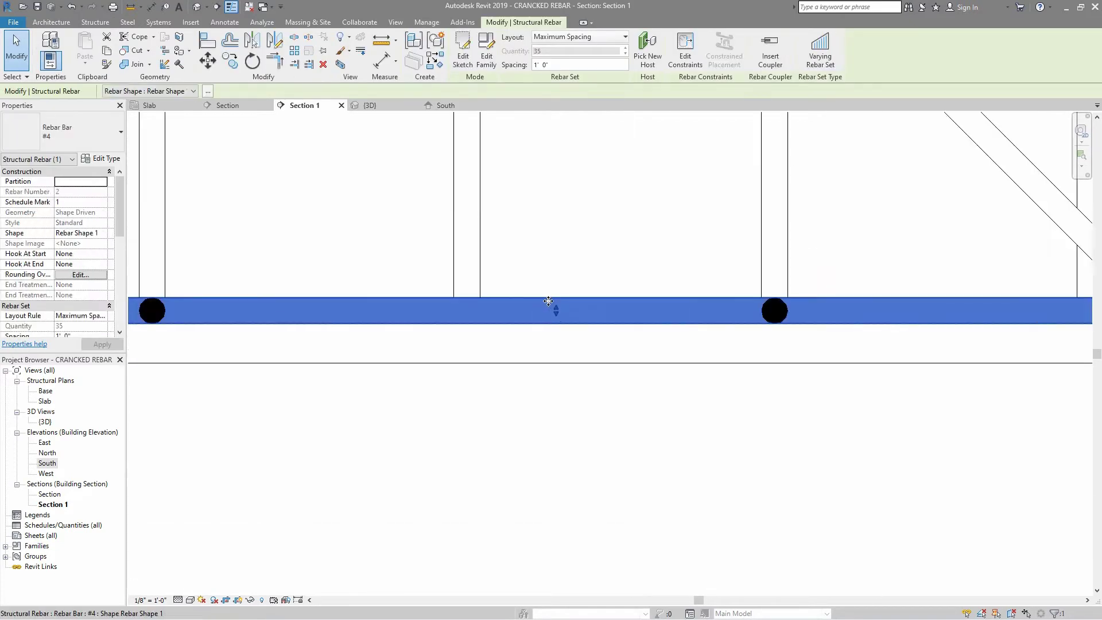
pyautogui.moveTo(548, 301); pyautogui.dragTo(559, 379)
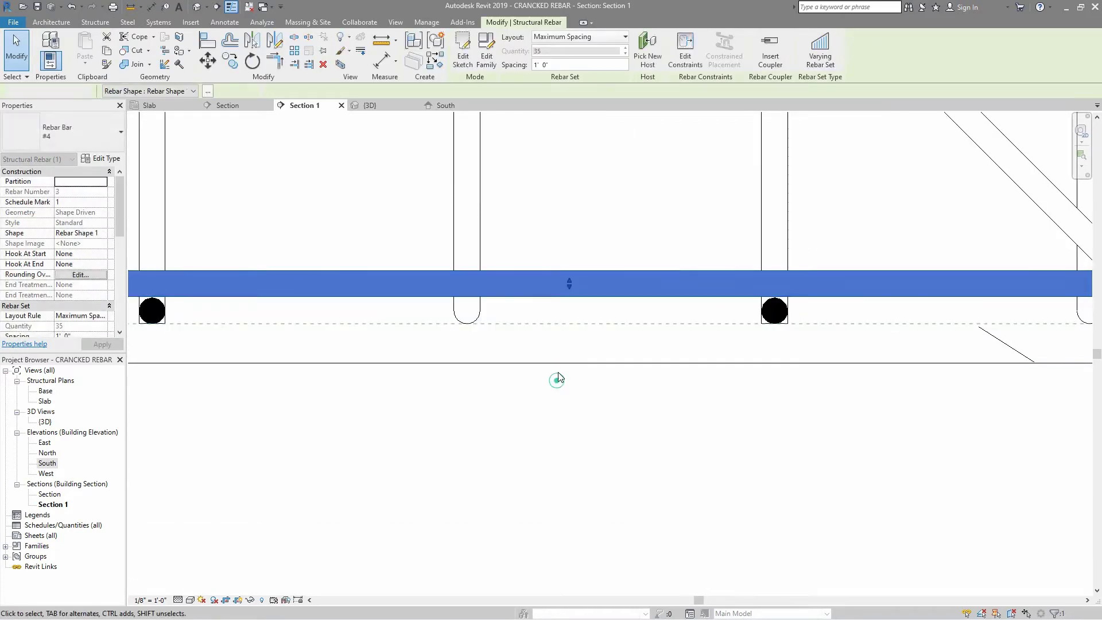
pyautogui.click(559, 379)
pyautogui.scroll(-5, 509, 290)
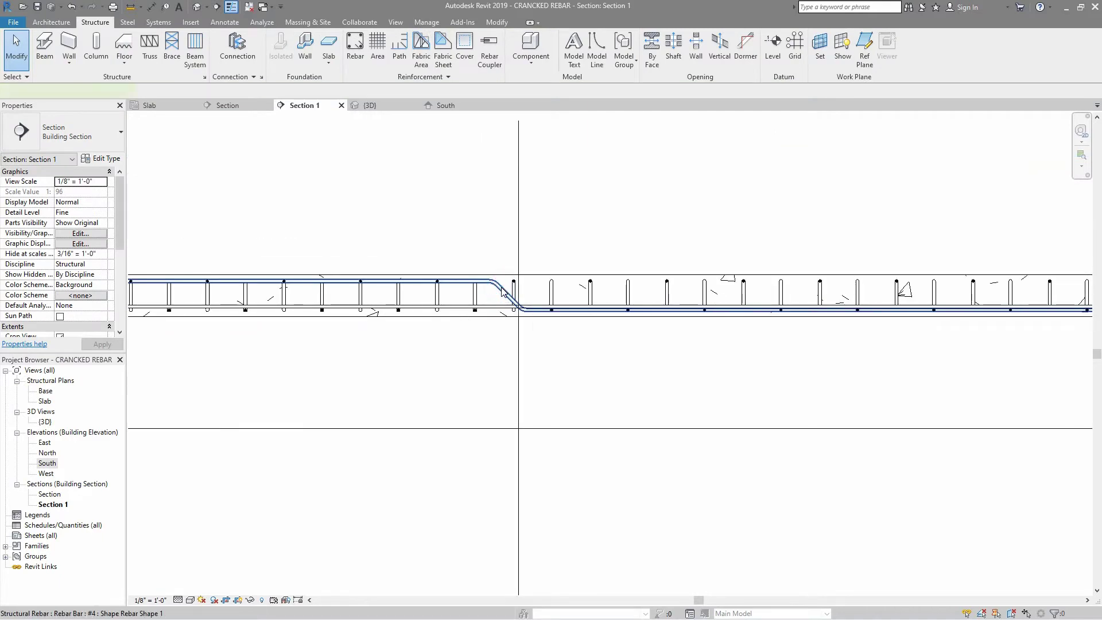
# Lift a second clashing bar clear of the crossing layer and check the full slab span
pyautogui.click(503, 292)
pyautogui.scroll(3, 504, 291)
pyautogui.scroll(-3, 697, 308)
pyautogui.scroll(3, 679, 322)
pyautogui.scroll(2, 681, 322)
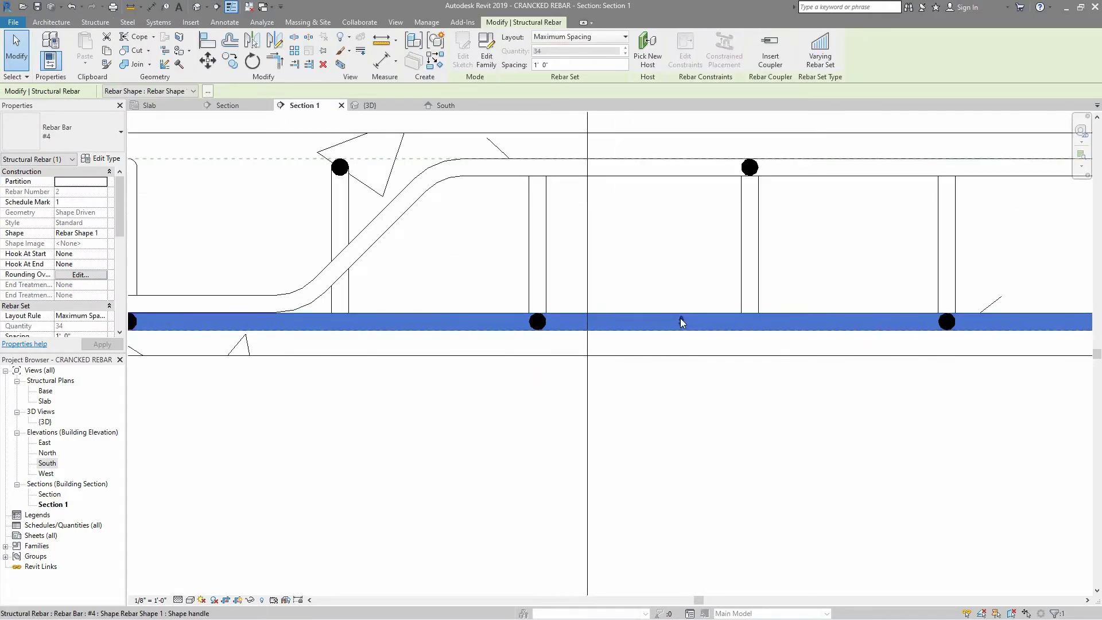
pyautogui.moveTo(680, 322)
pyautogui.mouseDown()
pyautogui.moveTo(684, 305)
pyautogui.moveTo(670, 302)
pyautogui.mouseUp()
pyautogui.click(679, 374)
pyautogui.scroll(-3, 680, 373)
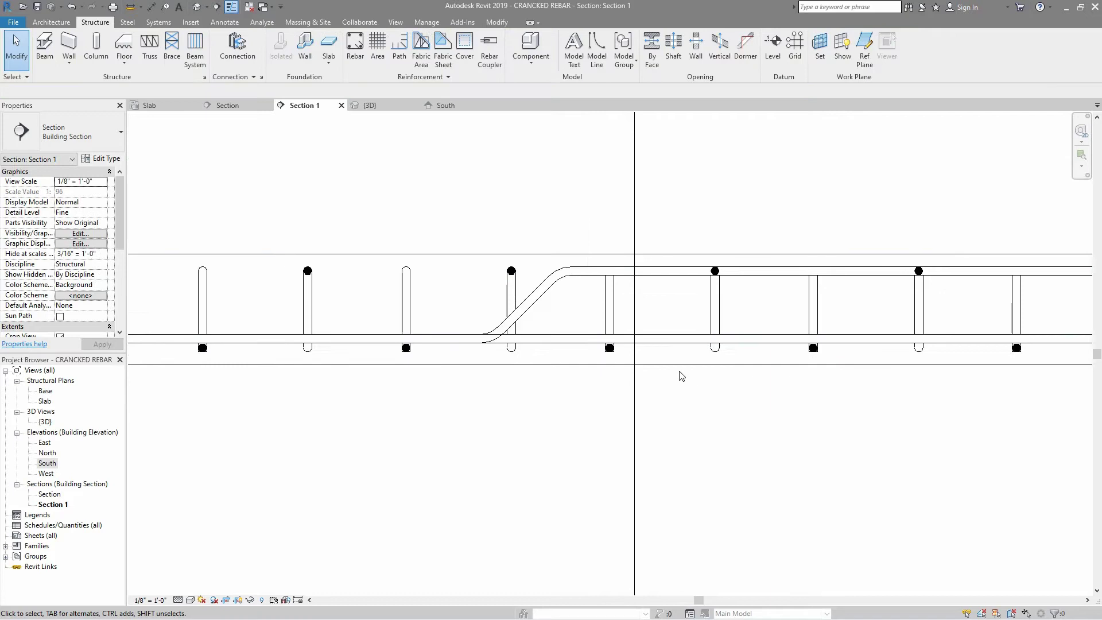
pyautogui.scroll(-3, 564, 388)
pyautogui.scroll(-2, 536, 394)
pyautogui.moveTo(536, 394); pyautogui.dragTo(615, 360, button='middle')
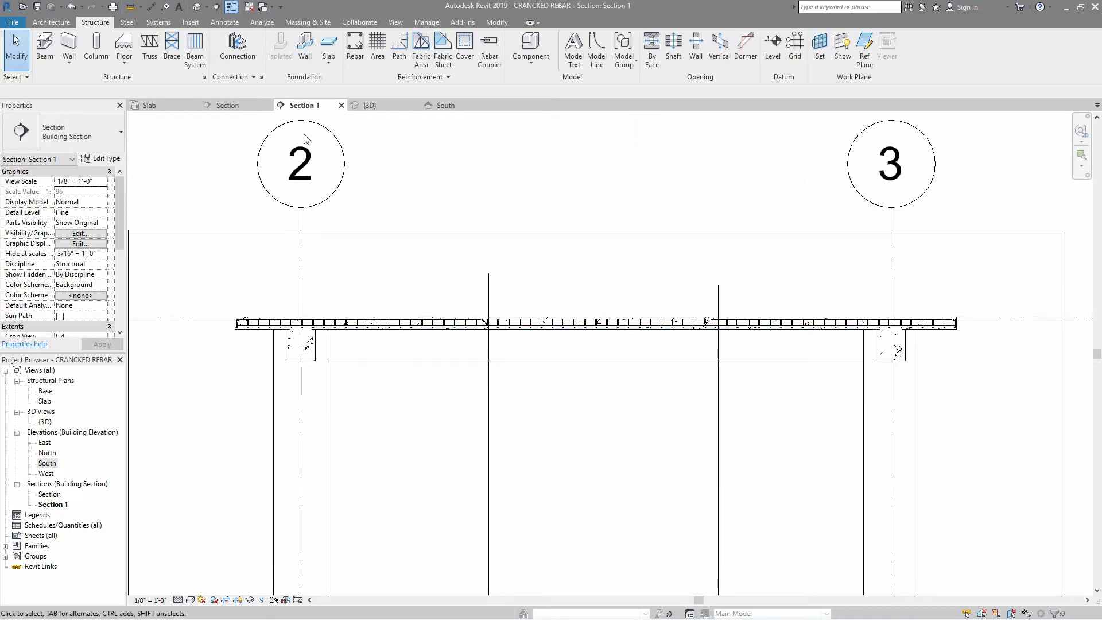
pyautogui.click(234, 104)
pyautogui.scroll(3, 394, 217)
pyautogui.scroll(3, 406, 273)
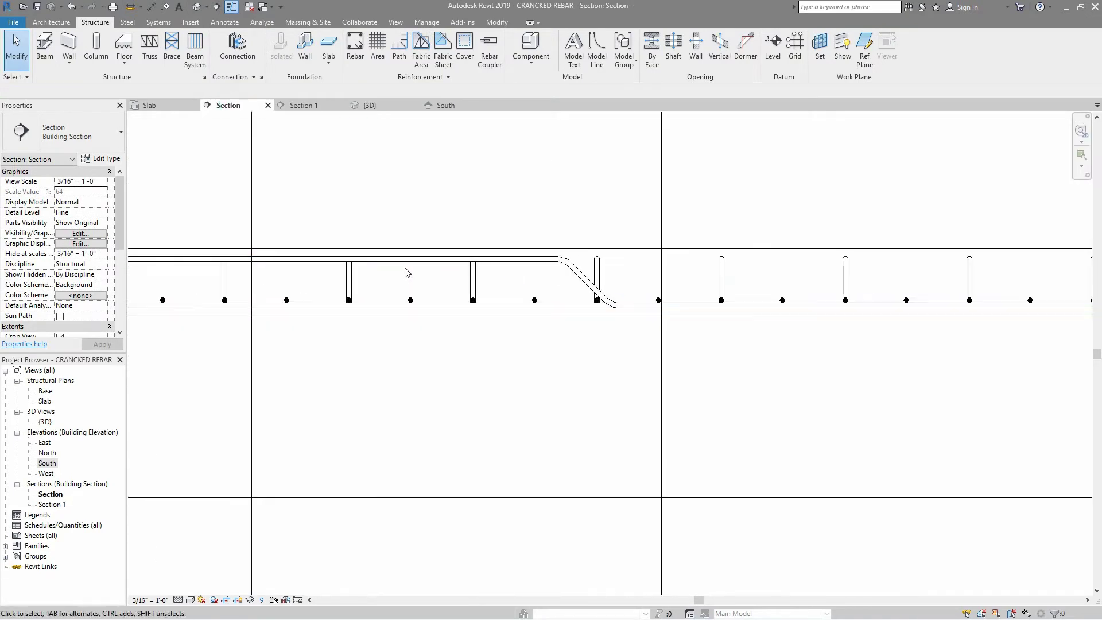
pyautogui.click(400, 257)
pyautogui.scroll(1, 337, 278)
pyautogui.moveTo(336, 278); pyautogui.dragTo(819, 270, button='middle')
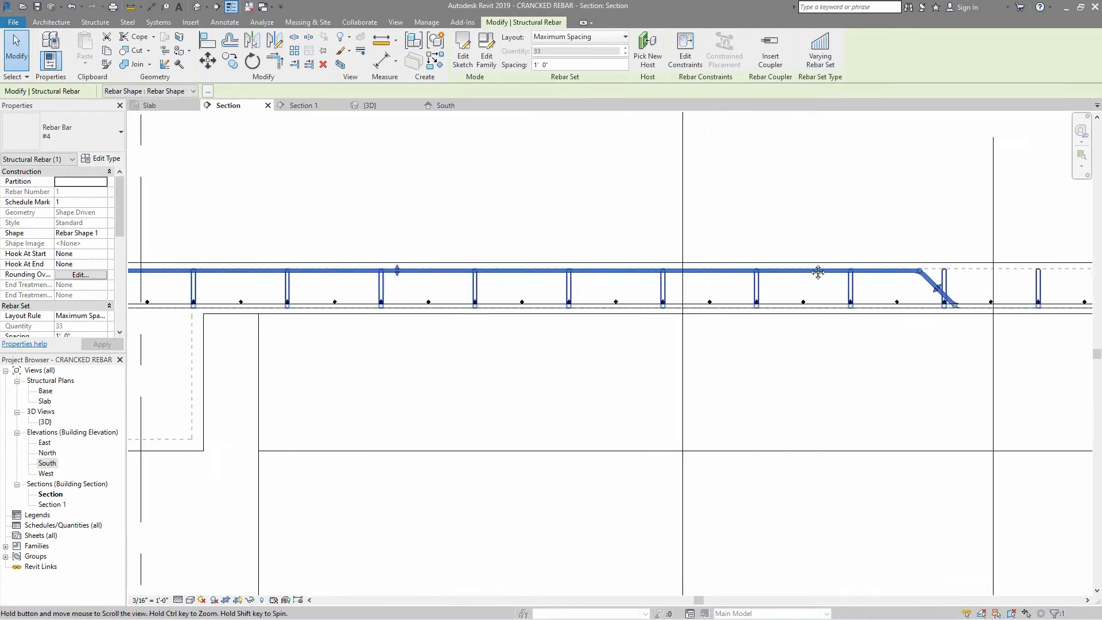
pyautogui.scroll(2, 487, 254)
pyautogui.scroll(2, 487, 256)
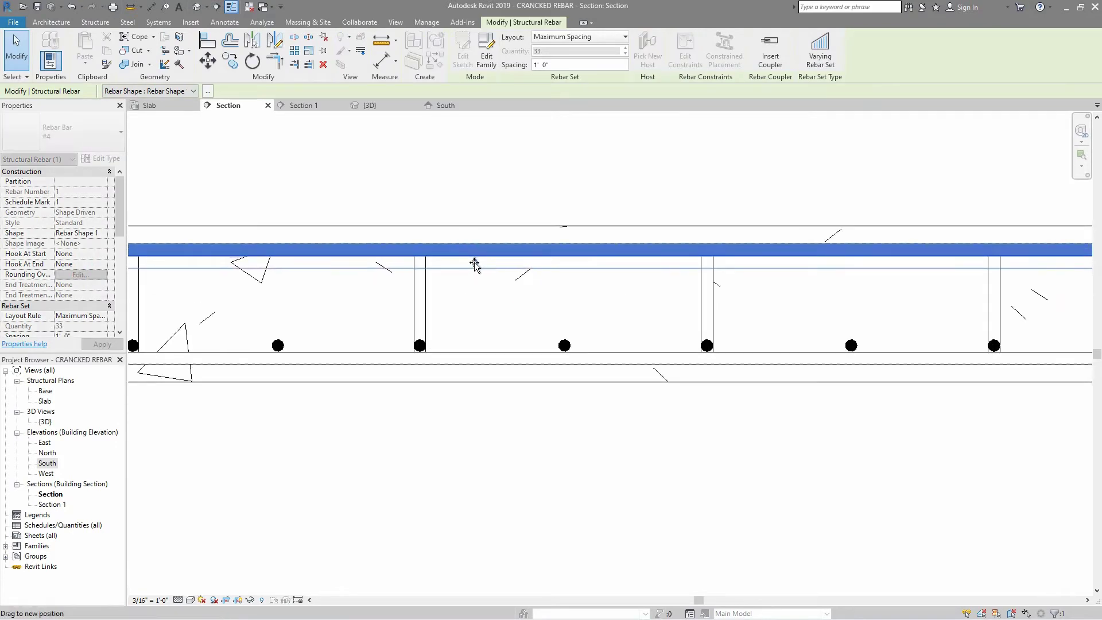
pyautogui.press('Escape')
pyautogui.scroll(-4, 414, 284)
pyautogui.click(872, 302)
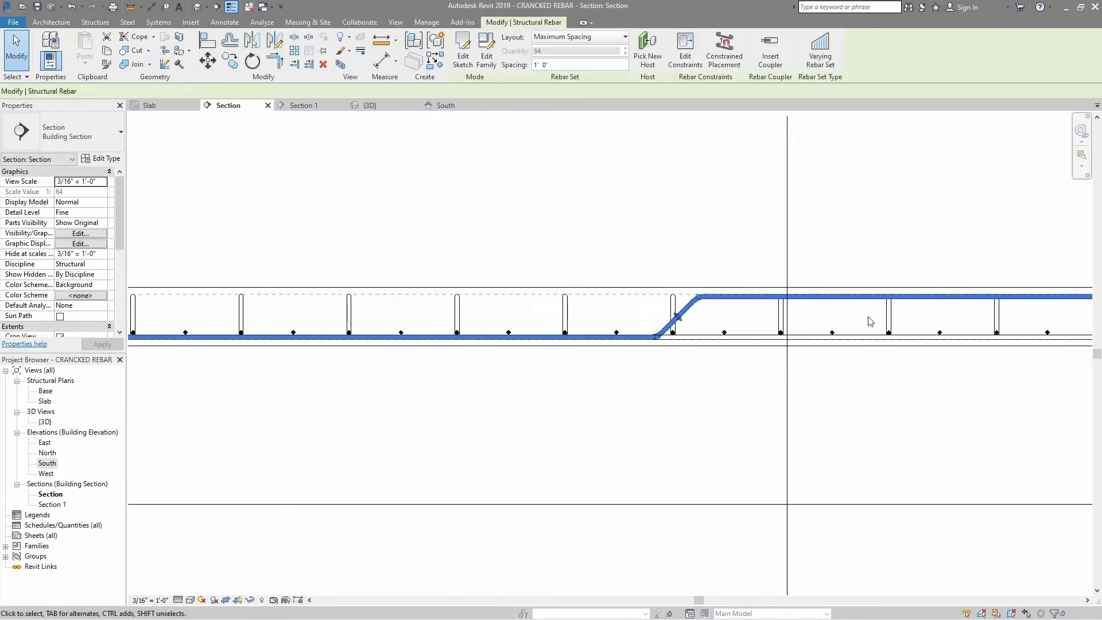
pyautogui.scroll(2, 871, 312)
pyautogui.scroll(2, 872, 311)
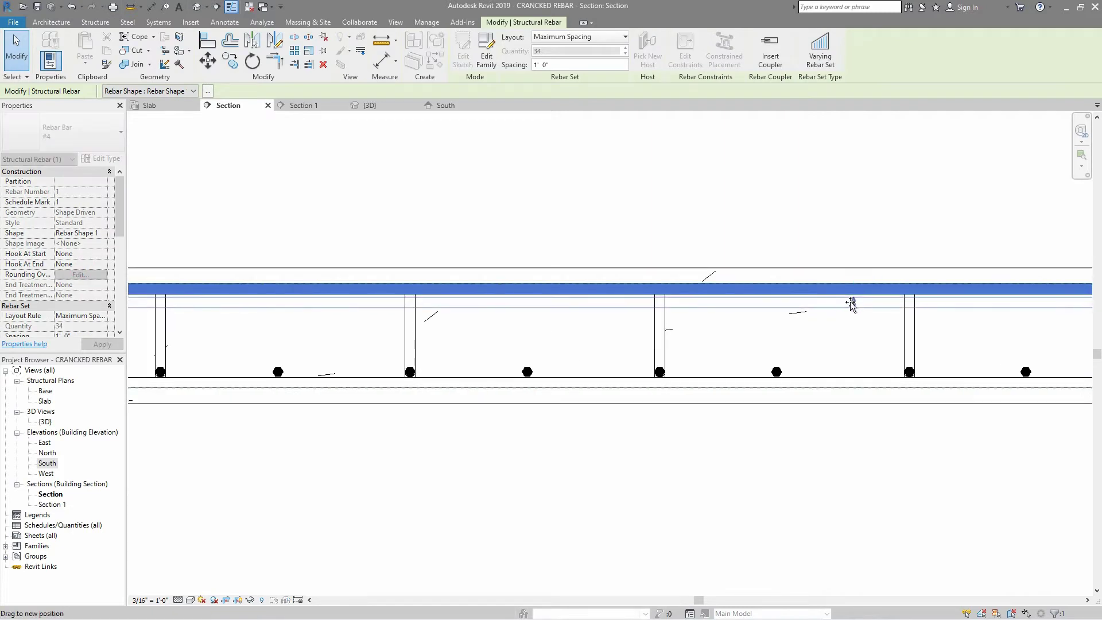
pyautogui.press('Escape')
pyautogui.scroll(-4, 870, 258)
pyautogui.scroll(4, 517, 322)
pyautogui.moveTo(517, 322); pyautogui.dragTo(670, 333, button='middle')
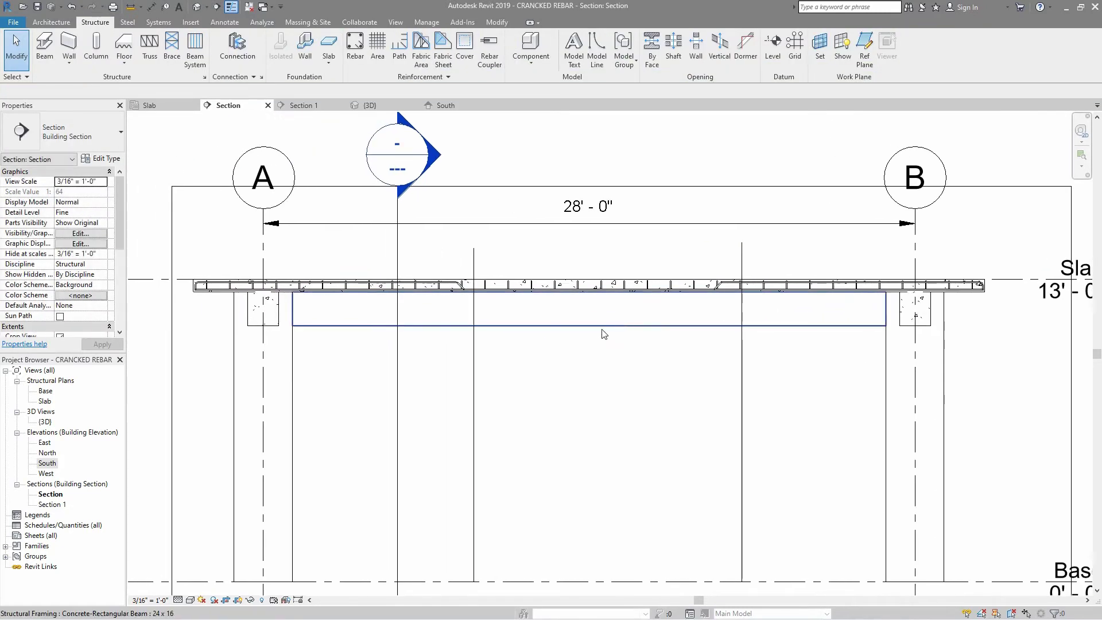
pyautogui.scroll(-1, 419, 248)
# Show the {3D} view as Wireframe at Fine detail and window-select the whole model
pyautogui.click(379, 105)
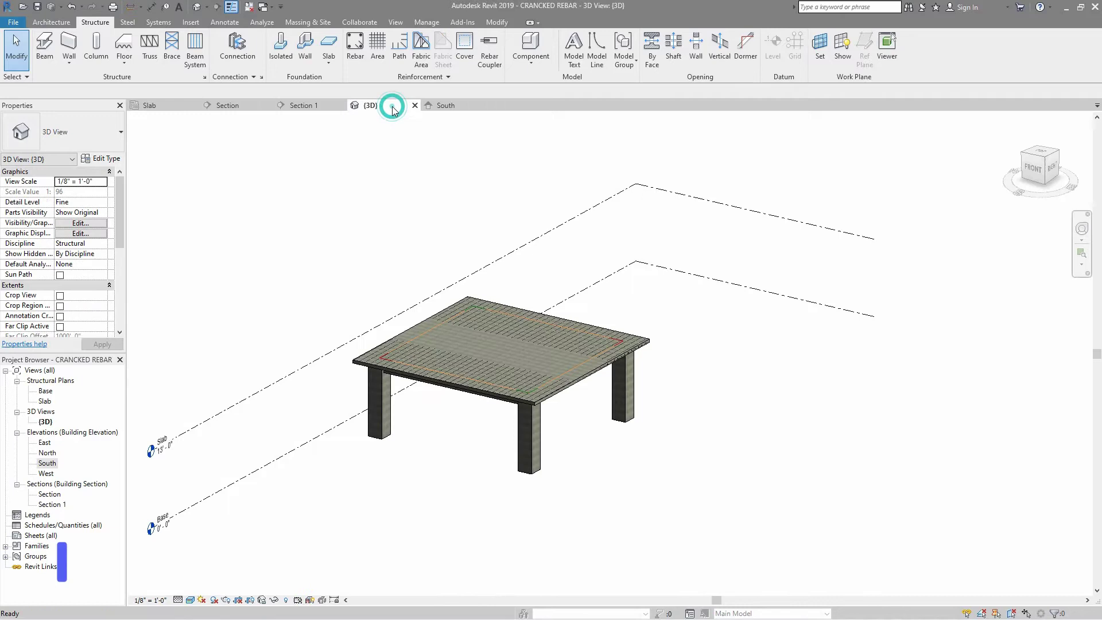
pyautogui.scroll(2, 456, 400)
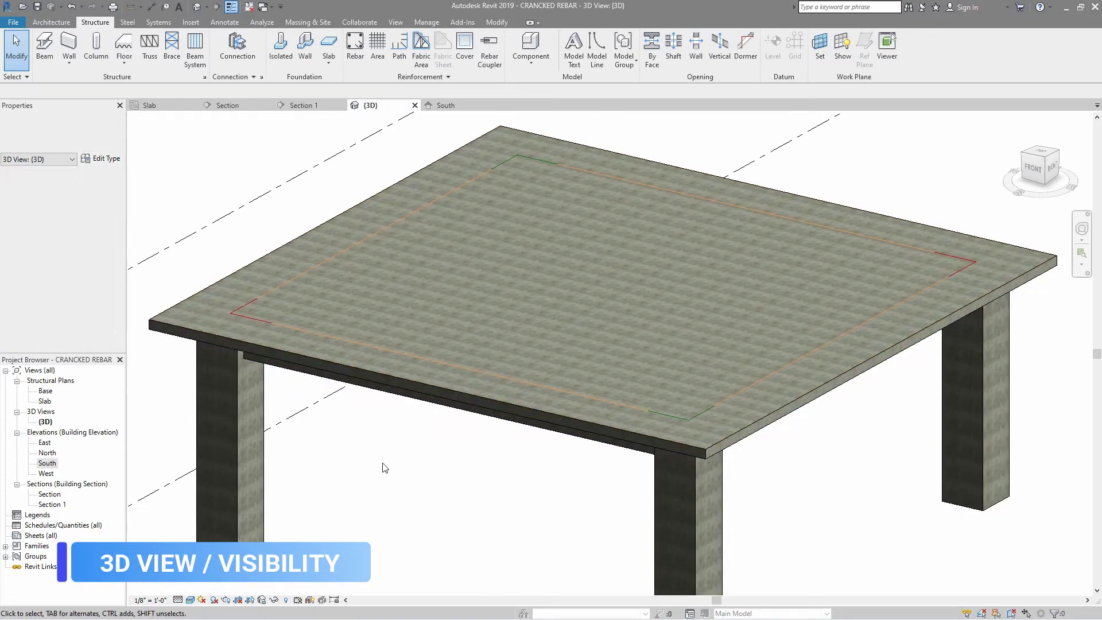
pyautogui.click(189, 600)
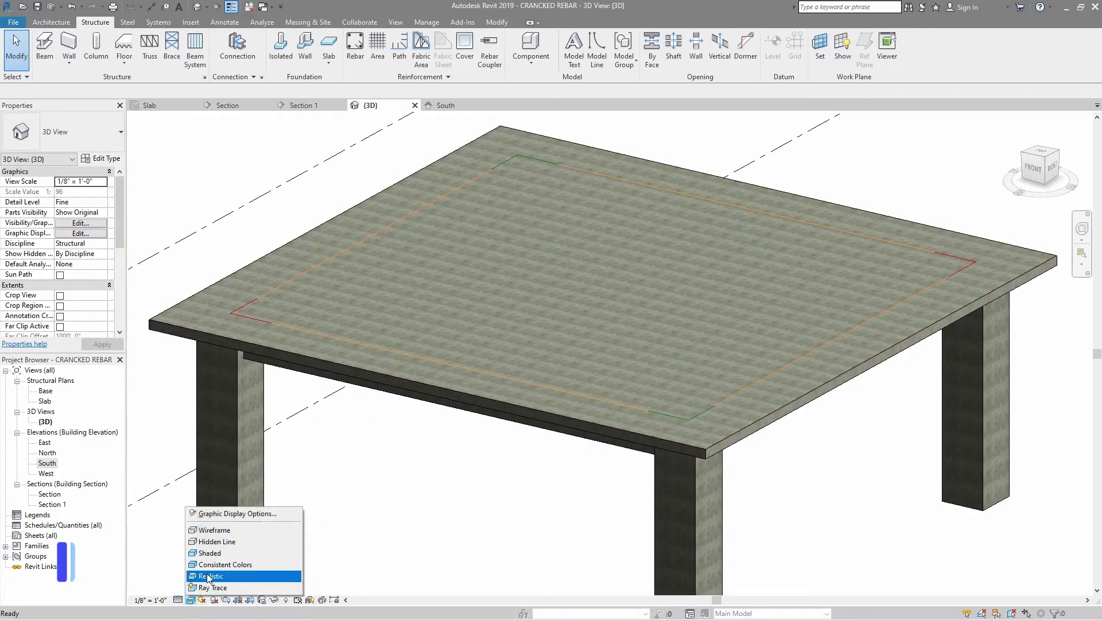
pyautogui.click(231, 532)
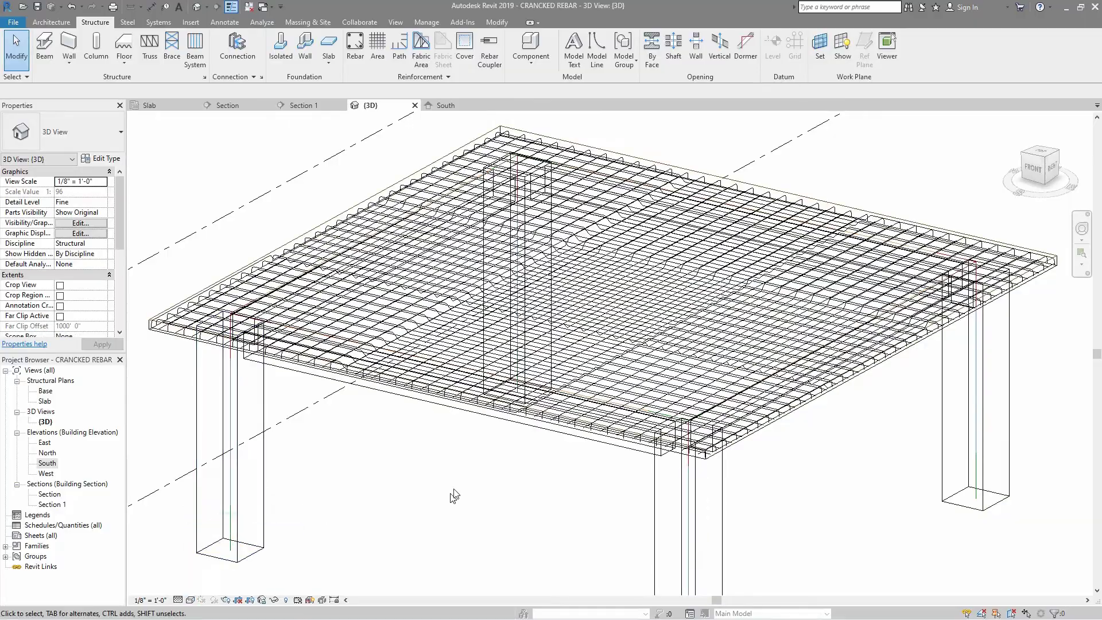
pyautogui.scroll(2, 572, 274)
pyautogui.scroll(2, 586, 271)
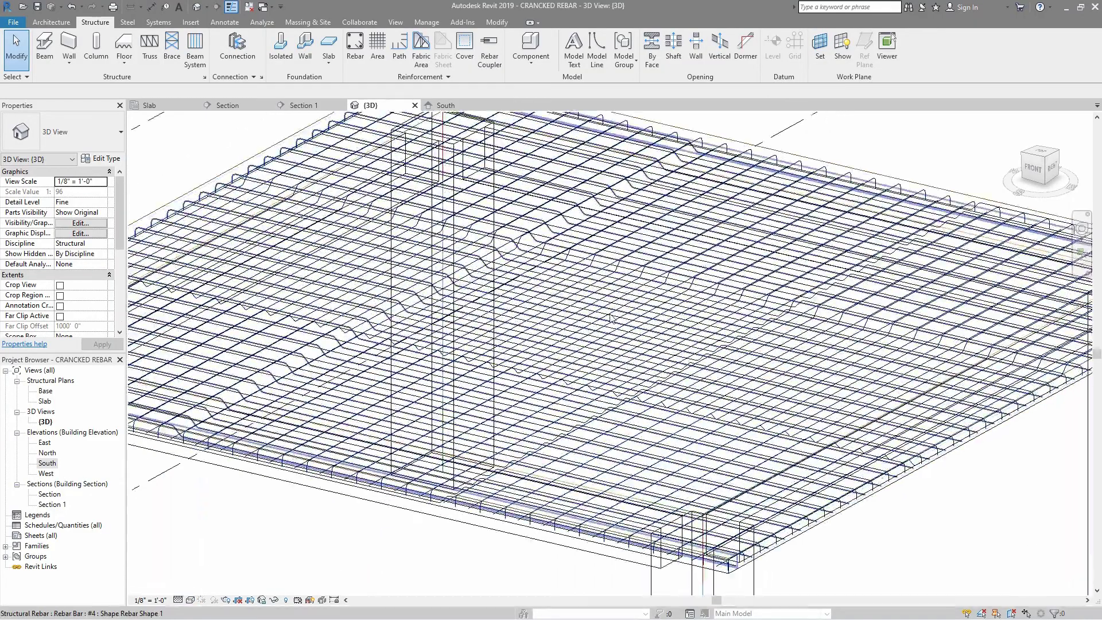
pyautogui.scroll(1, 603, 269)
pyautogui.scroll(2, 626, 265)
pyautogui.scroll(3, 570, 256)
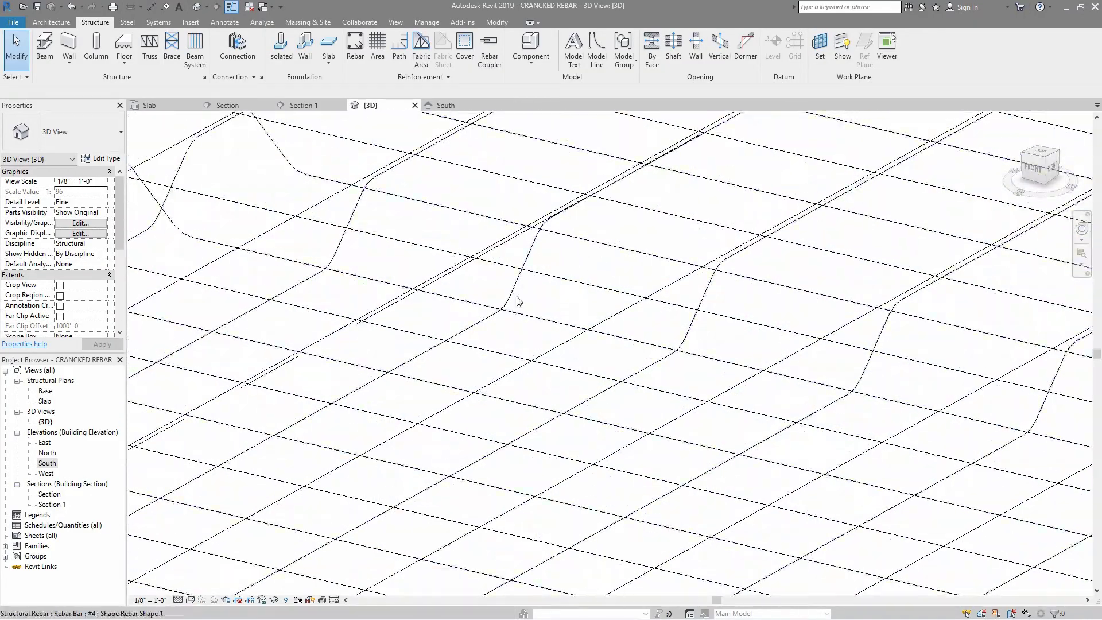
pyautogui.click(184, 589)
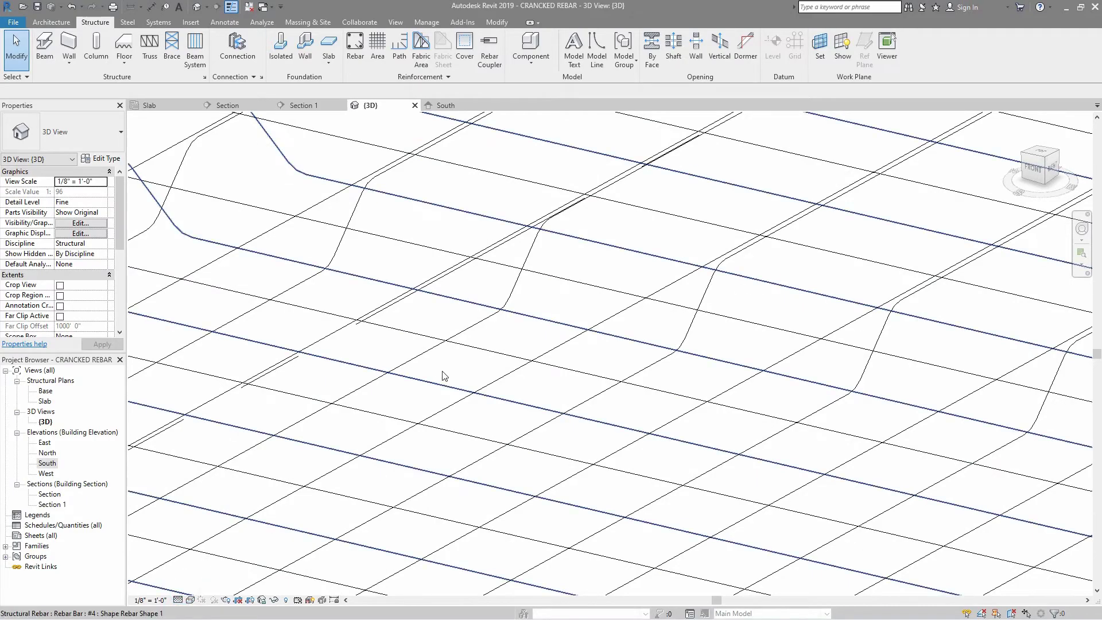
pyautogui.scroll(-2, 442, 376)
pyautogui.scroll(-3, 451, 370)
pyautogui.scroll(-2, 461, 379)
pyautogui.scroll(-2, 460, 378)
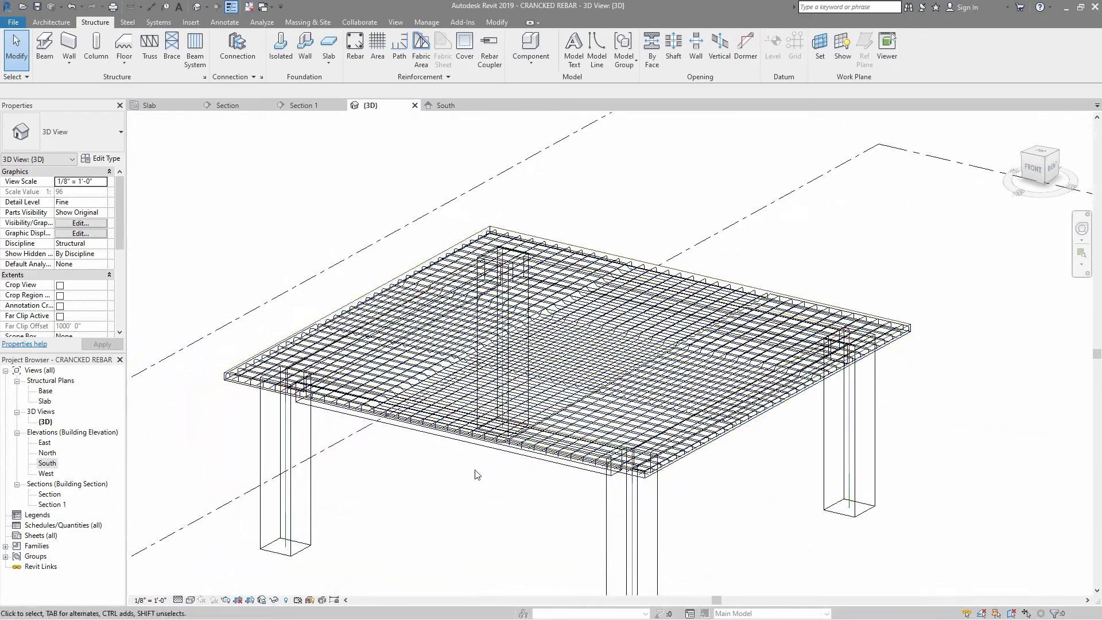
pyautogui.scroll(-1, 483, 362)
pyautogui.scroll(-2, 603, 310)
pyautogui.moveTo(758, 248)
pyautogui.mouseDown()
pyautogui.moveTo(324, 576)
pyautogui.moveTo(302, 546)
pyautogui.mouseUp()
# Filter the selection down to Structural Rebar only
pyautogui.click(457, 61)
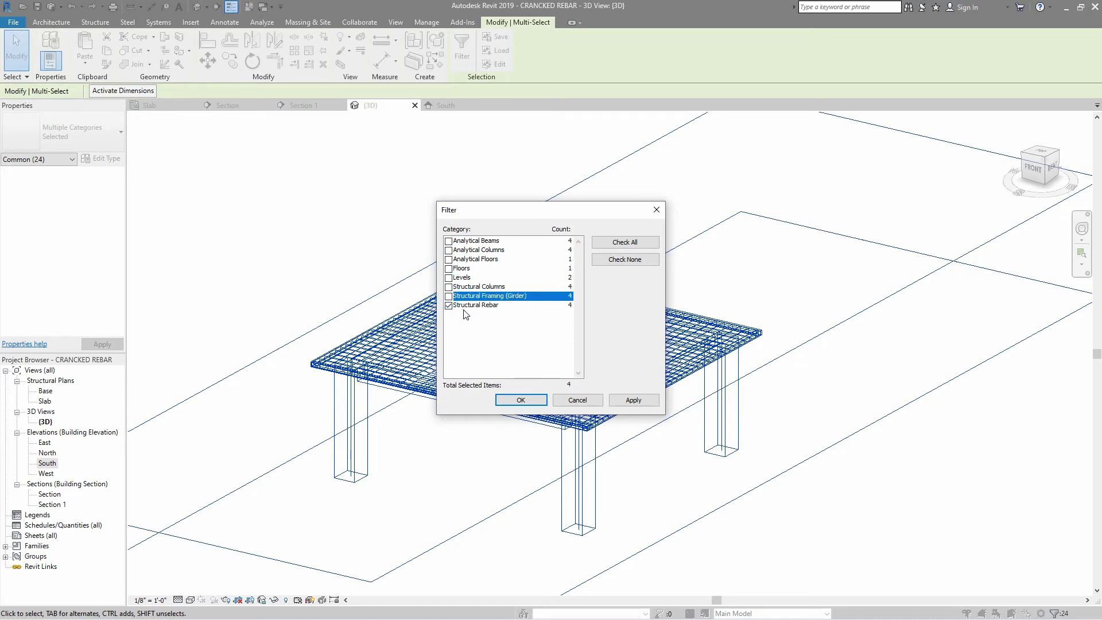
pyautogui.click(633, 400)
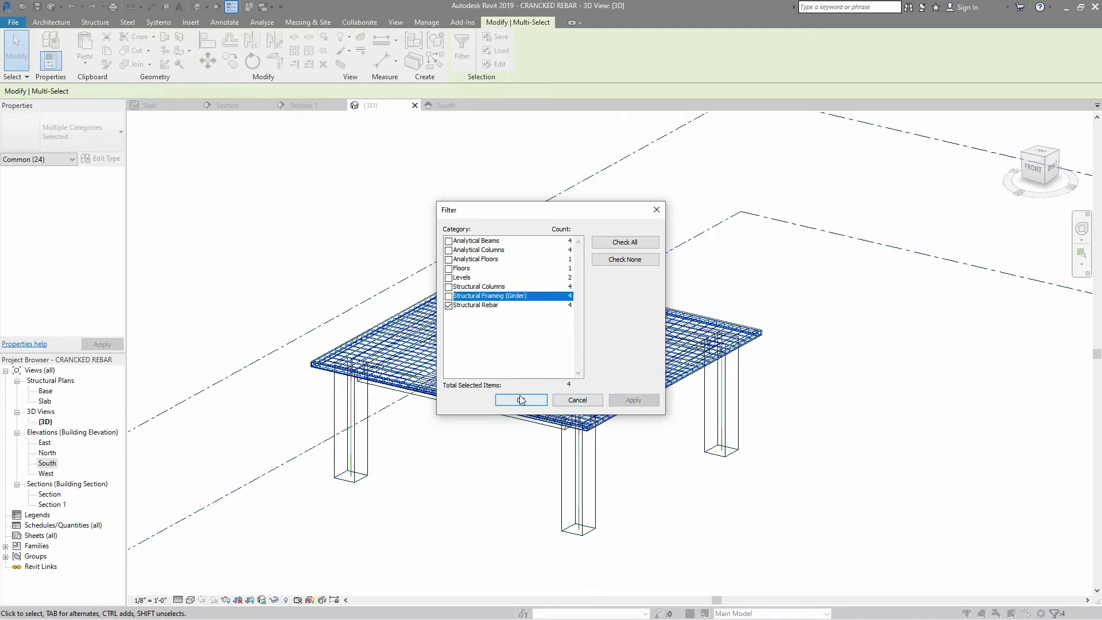
pyautogui.click(520, 400)
pyautogui.scroll(-3, 19, 197)
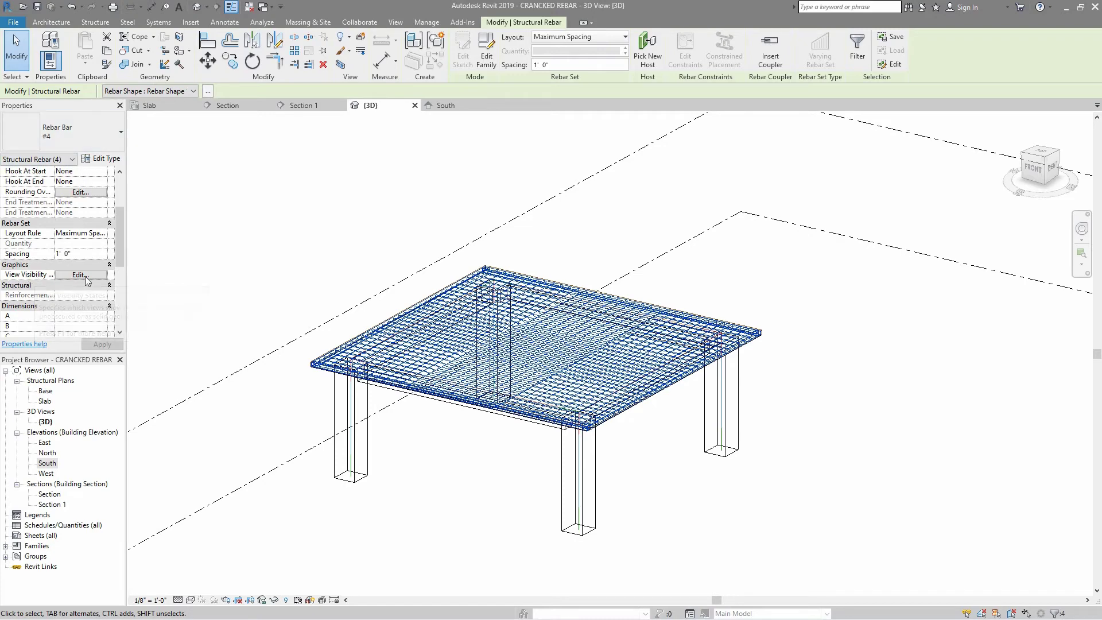
# Make the selected rebar display unobscured in the 3D view, then clear the selection
pyautogui.click(80, 275)
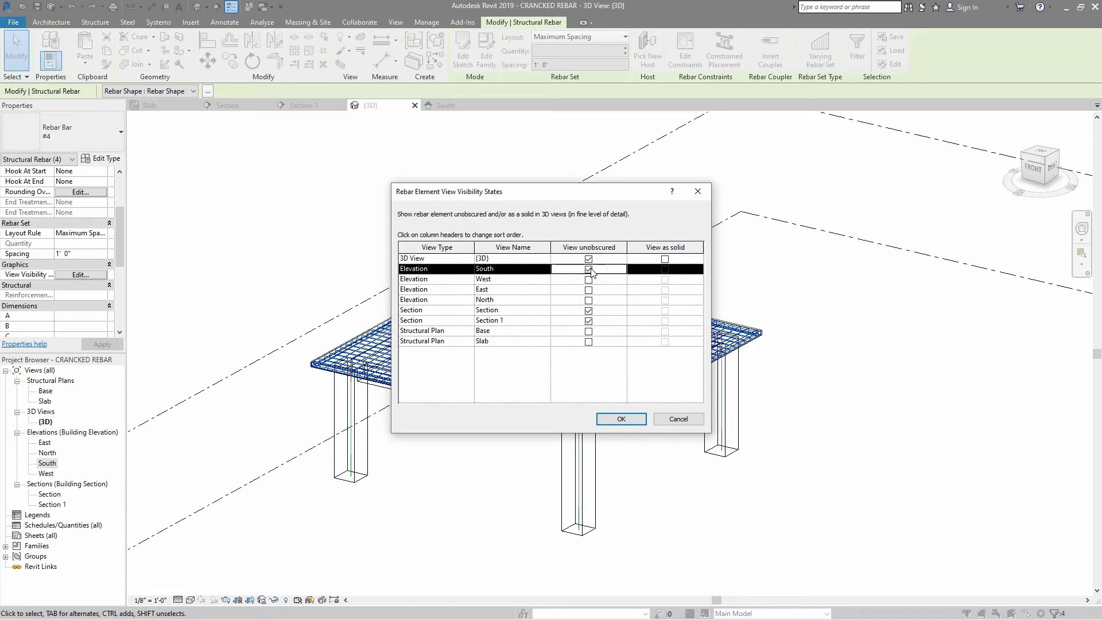
pyautogui.click(629, 422)
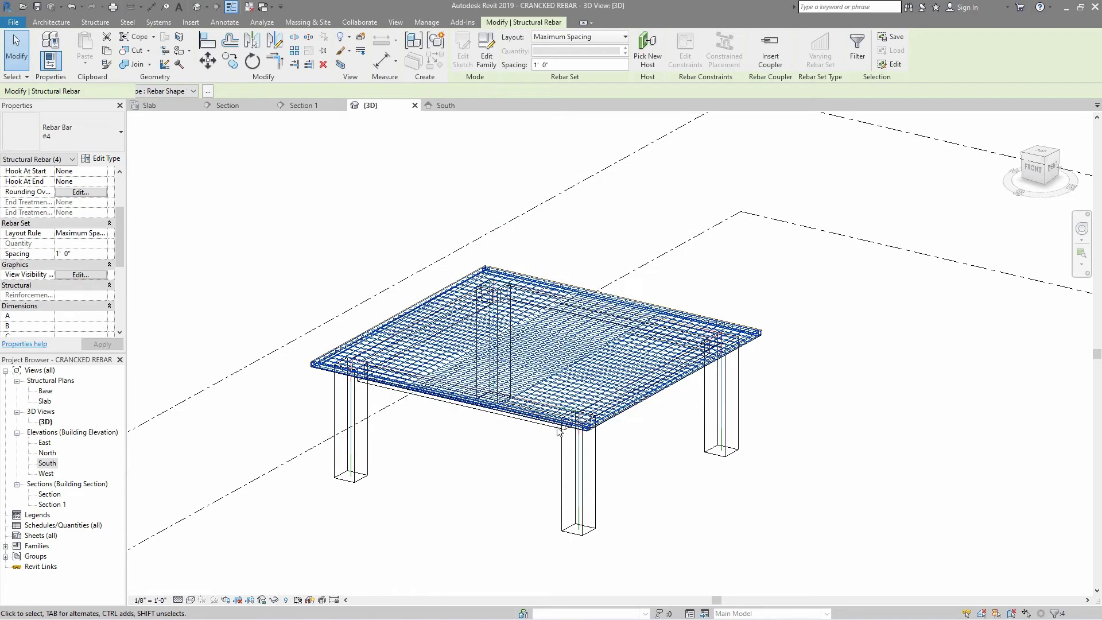
pyautogui.click(454, 445)
# Switch the 3D view to Realistic and pan across the solid rebar mesh
pyautogui.click(190, 600)
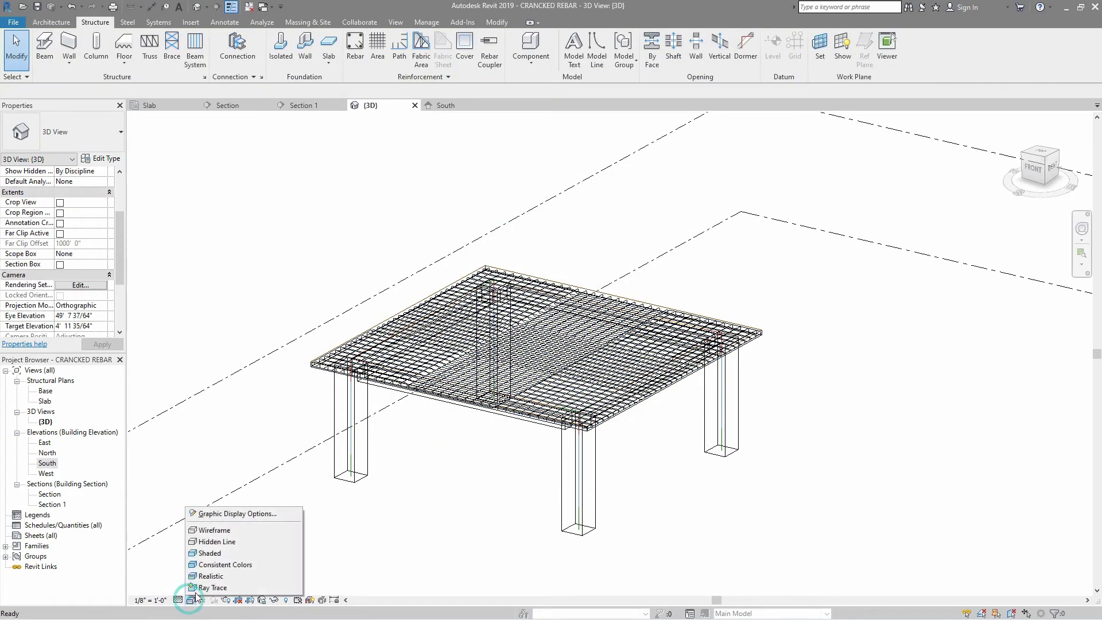
pyautogui.click(207, 577)
pyautogui.scroll(10, 575, 340)
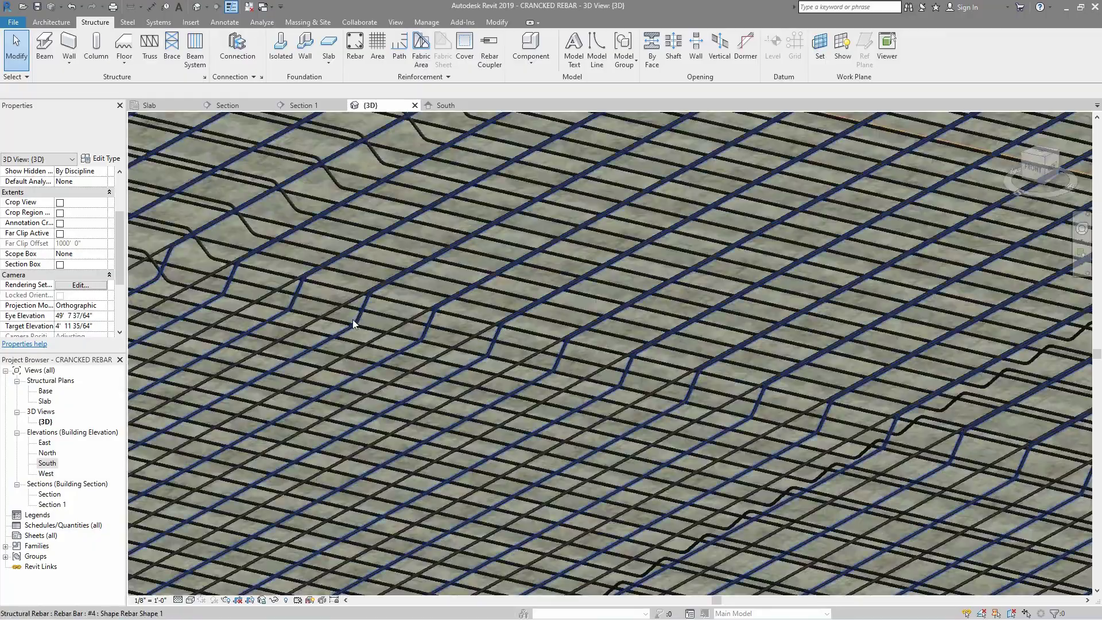
pyautogui.moveTo(352, 319)
pyautogui.mouseDown(button='middle')
pyautogui.moveTo(851, 351)
pyautogui.moveTo(567, 297)
pyautogui.mouseUp(button='middle')
pyautogui.scroll(-3, 567, 297)
pyautogui.scroll(-3, 403, 423)
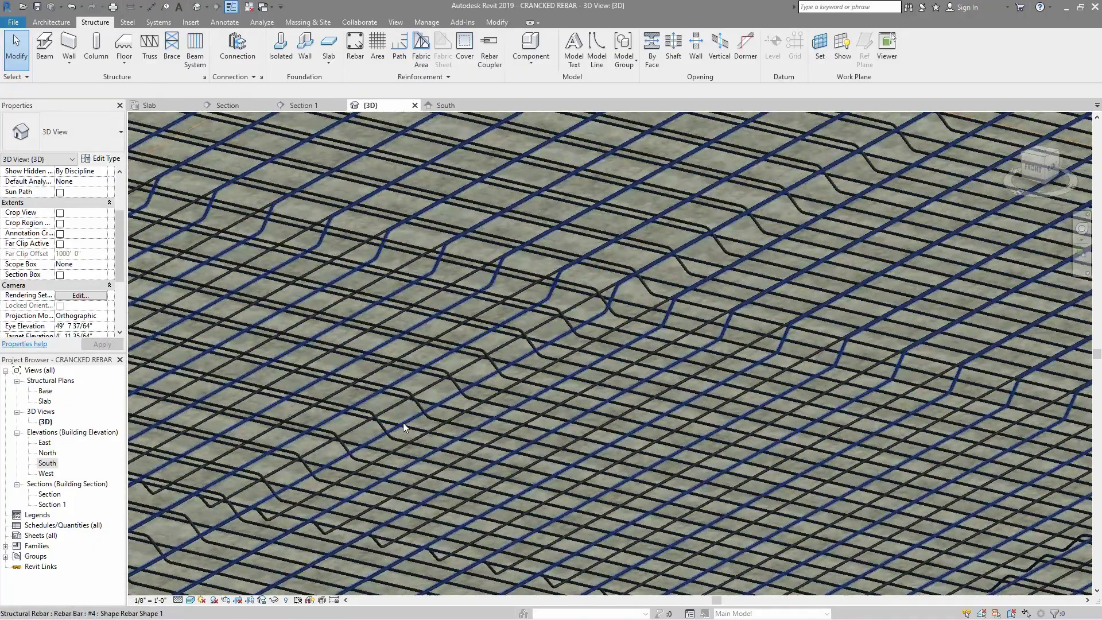
pyautogui.scroll(-3, 577, 273)
pyautogui.scroll(-2, 578, 273)
pyautogui.scroll(-1, 583, 281)
pyautogui.scroll(5, 583, 282)
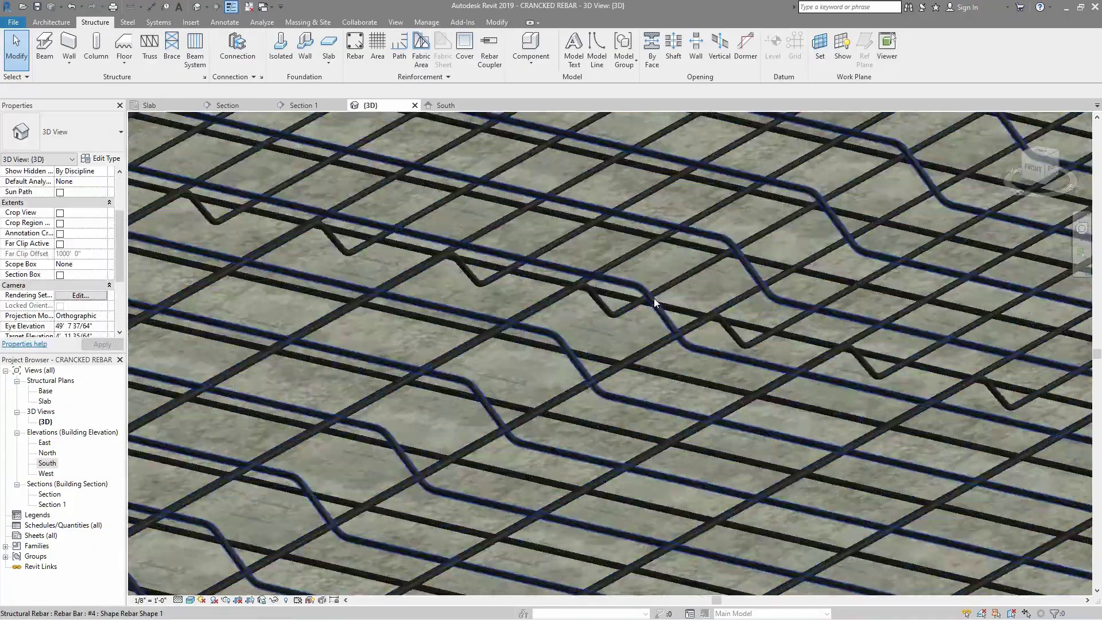
pyautogui.scroll(3, 653, 298)
pyautogui.scroll(-2, 532, 267)
pyautogui.scroll(-2, 377, 288)
pyautogui.scroll(-2, 376, 289)
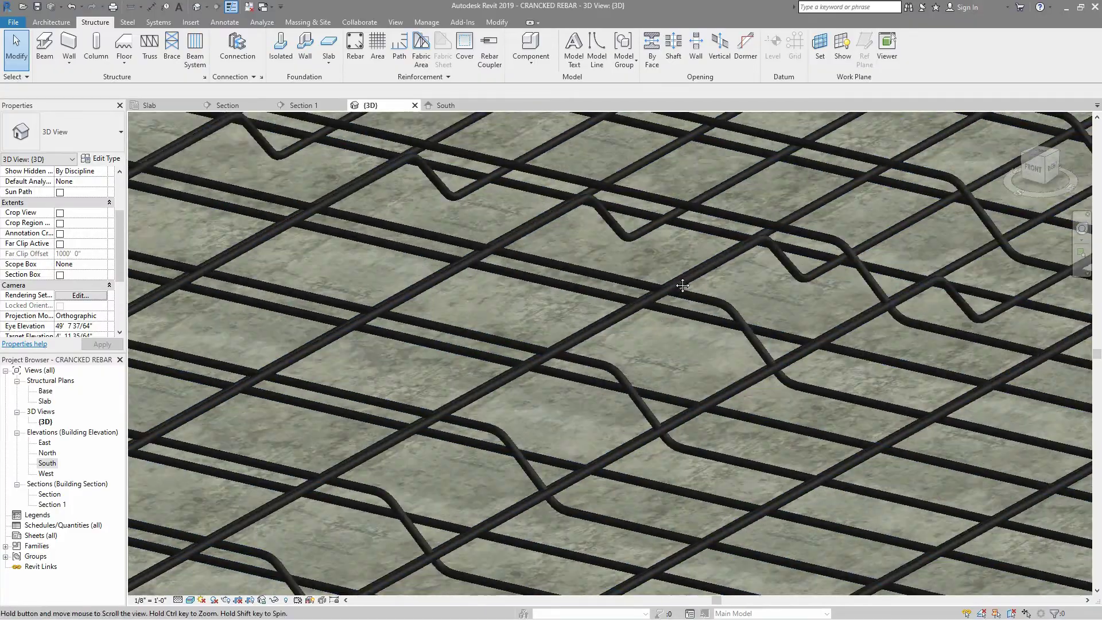
pyautogui.scroll(-1, 418, 289)
pyautogui.scroll(-3, 418, 289)
pyautogui.scroll(-3, 371, 320)
pyautogui.scroll(-1, 381, 327)
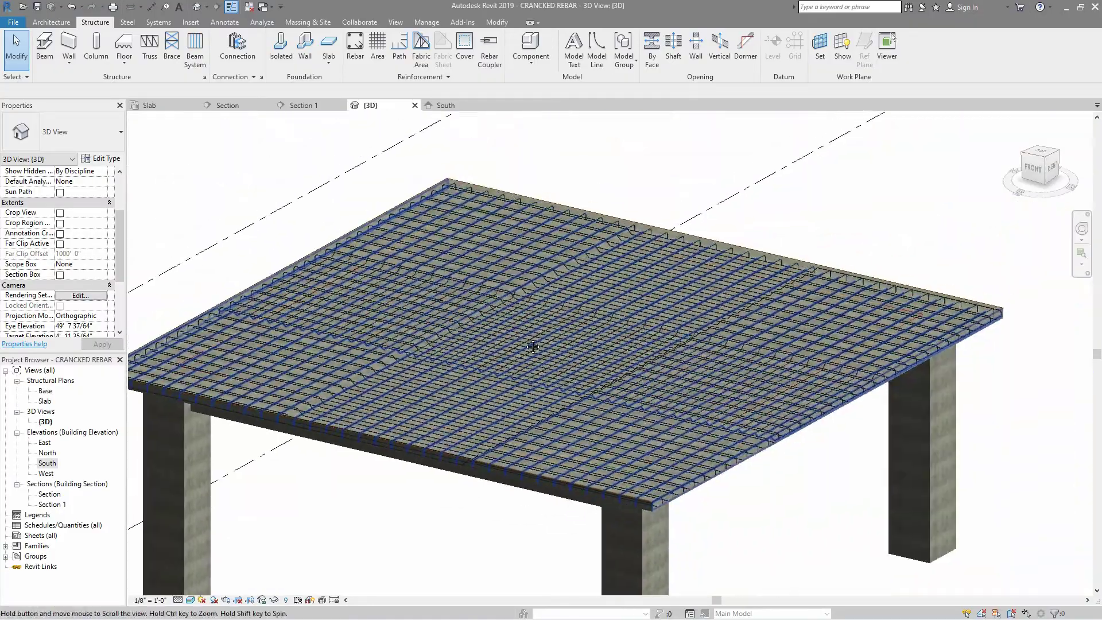
pyautogui.moveTo(383, 493)
pyautogui.mouseDown(button='middle')
pyautogui.moveTo(387, 439)
pyautogui.moveTo(418, 449)
pyautogui.mouseUp(button='middle')
pyautogui.scroll(-1, 429, 416)
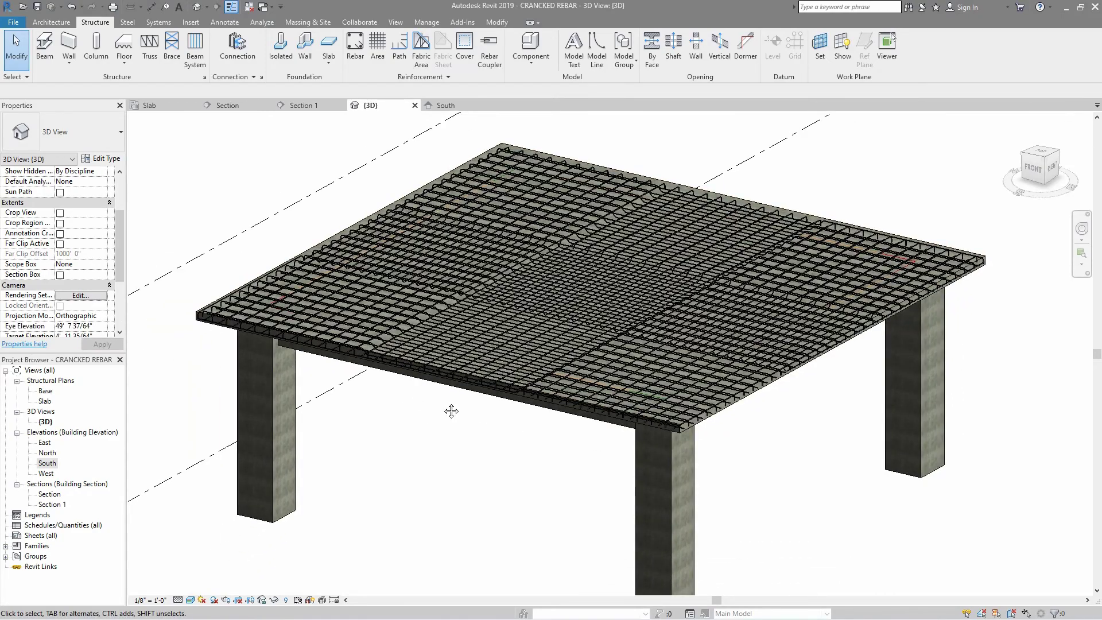